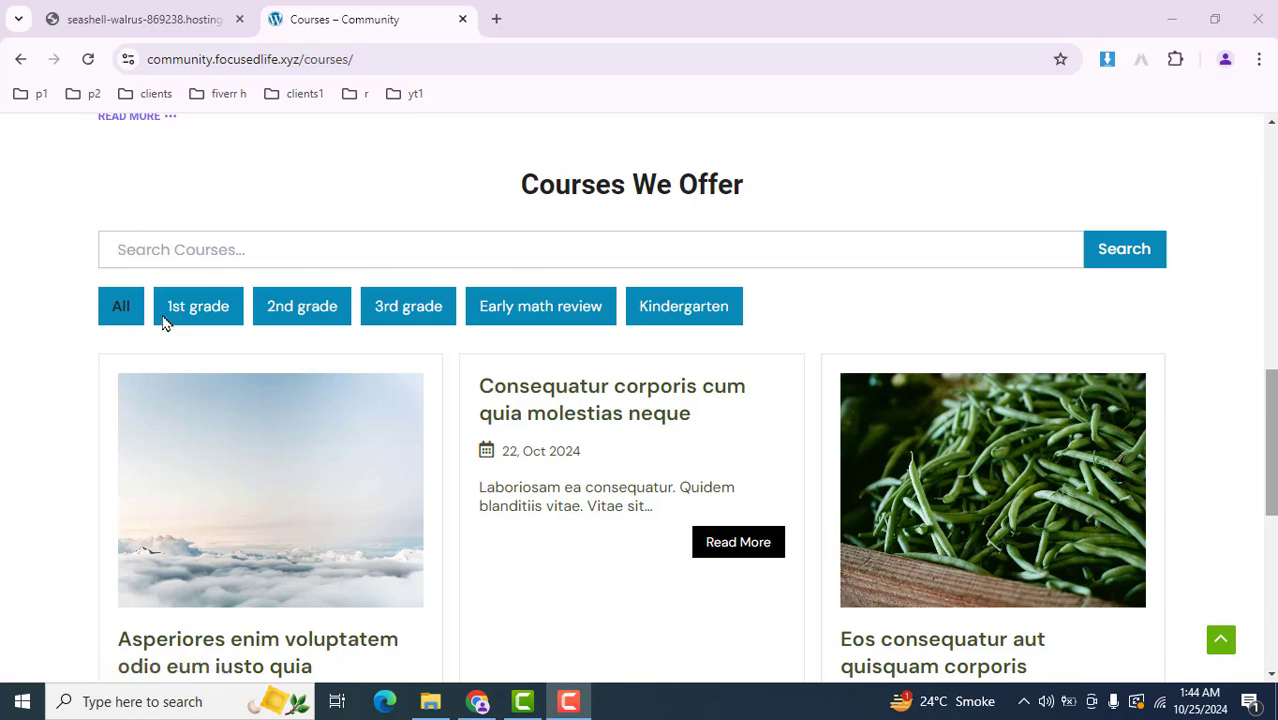
Filter the offered courses by 1st grade, 2nd grade, 3rd grade and Early math review to examine the category filter
left_click(206, 321)
left_click(283, 321)
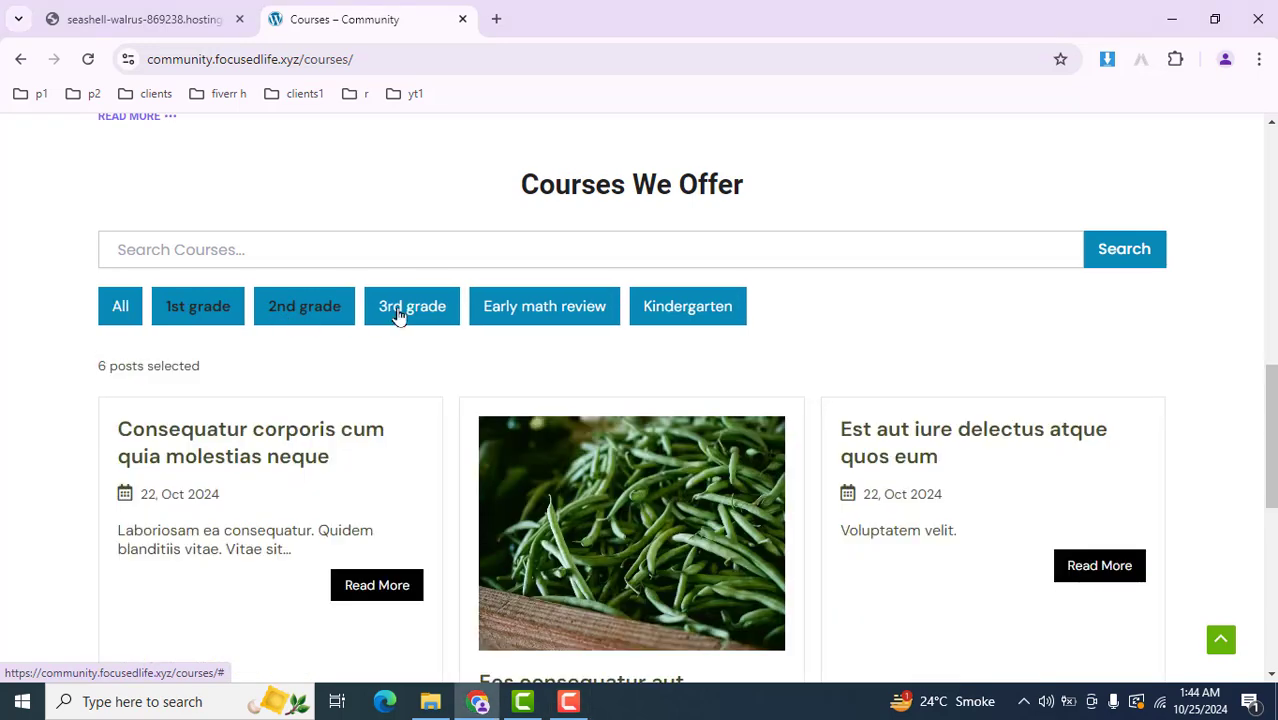
left_click(412, 313)
left_click(503, 313)
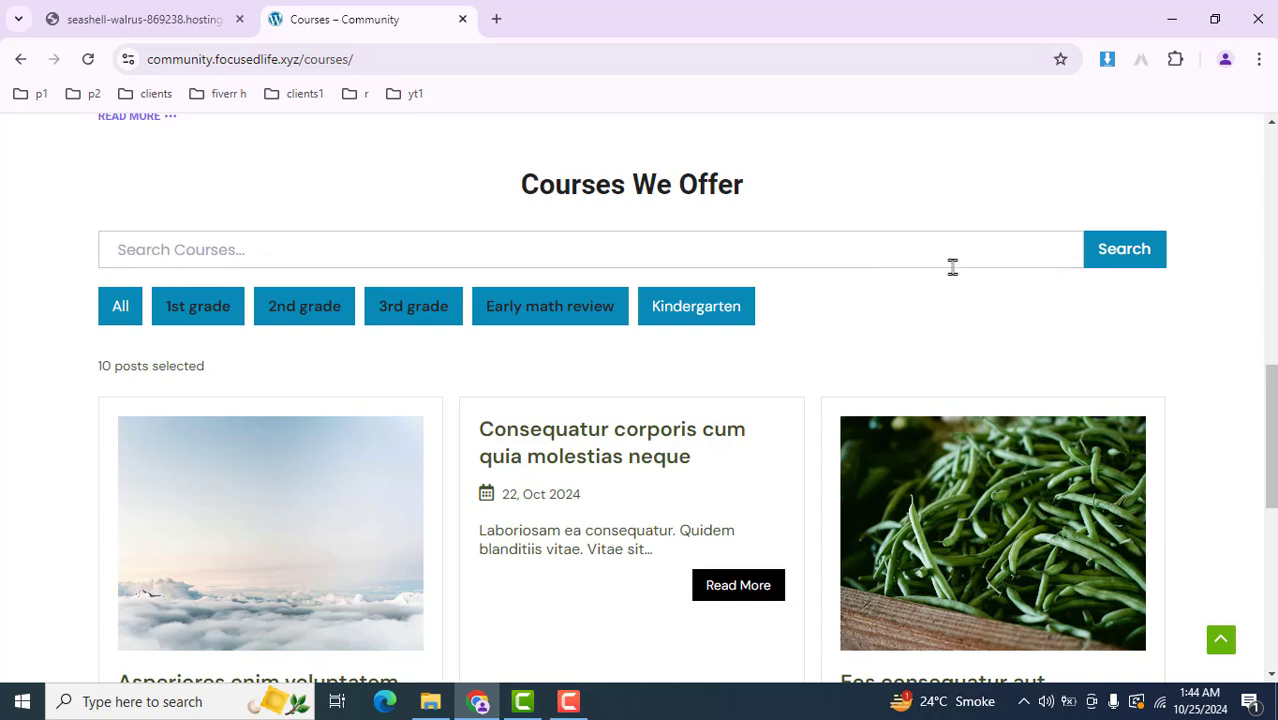
Look over the filtered course listing and the blog posts on the seashell-walrus site's home page
left_click_drag(1271, 372, 1265, 437)
left_click(160, 12)
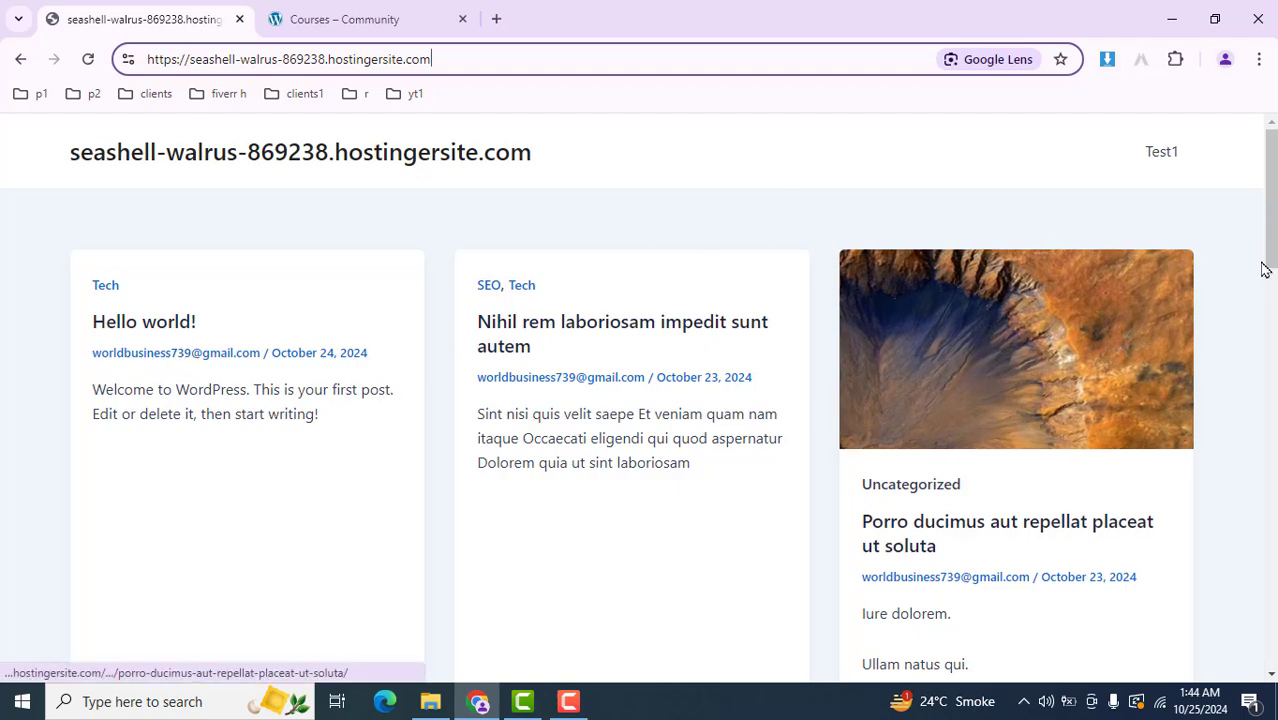
mouse_move(1267, 200)
left_mouse_down()
mouse_move(1266, 389)
mouse_move(1264, 201)
left_mouse_up()
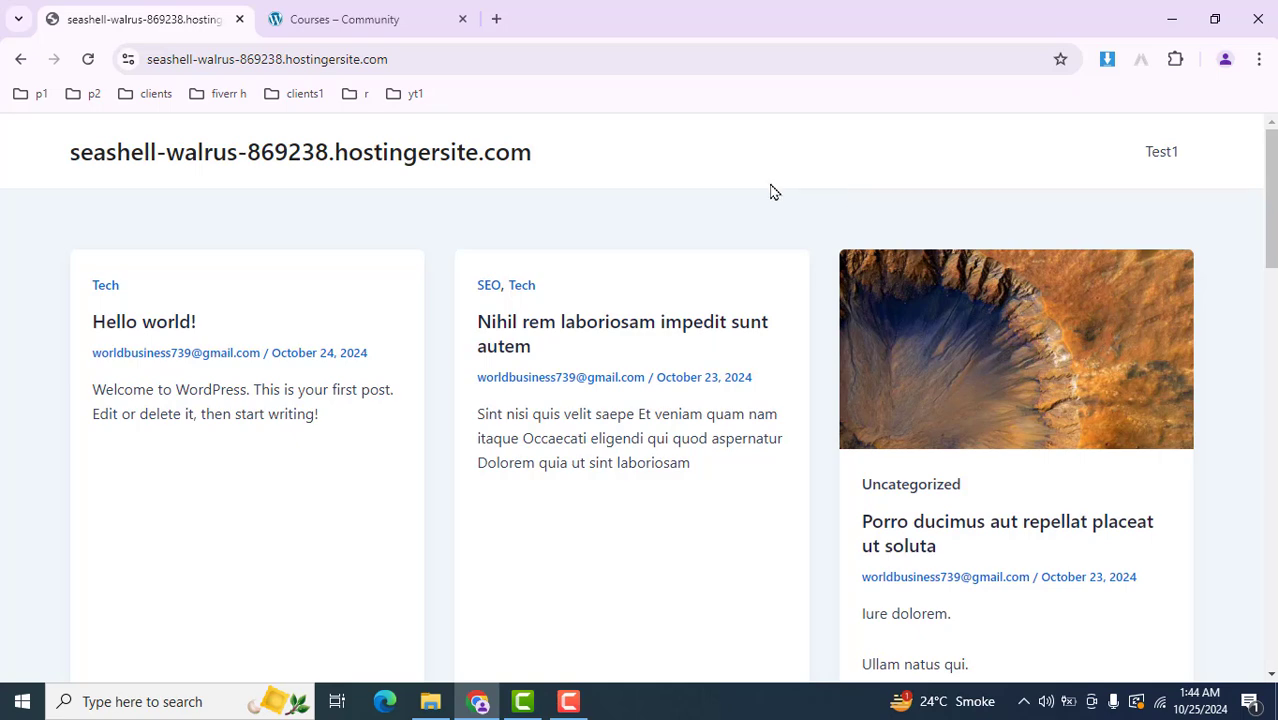
Open seashell-walrus-869238.hostingersite.com/wp-admin in a new browser tab and log in with the prefilled credentials
left_click(496, 18)
type("https://seashell-walrus-869238.hostingersite.com/")
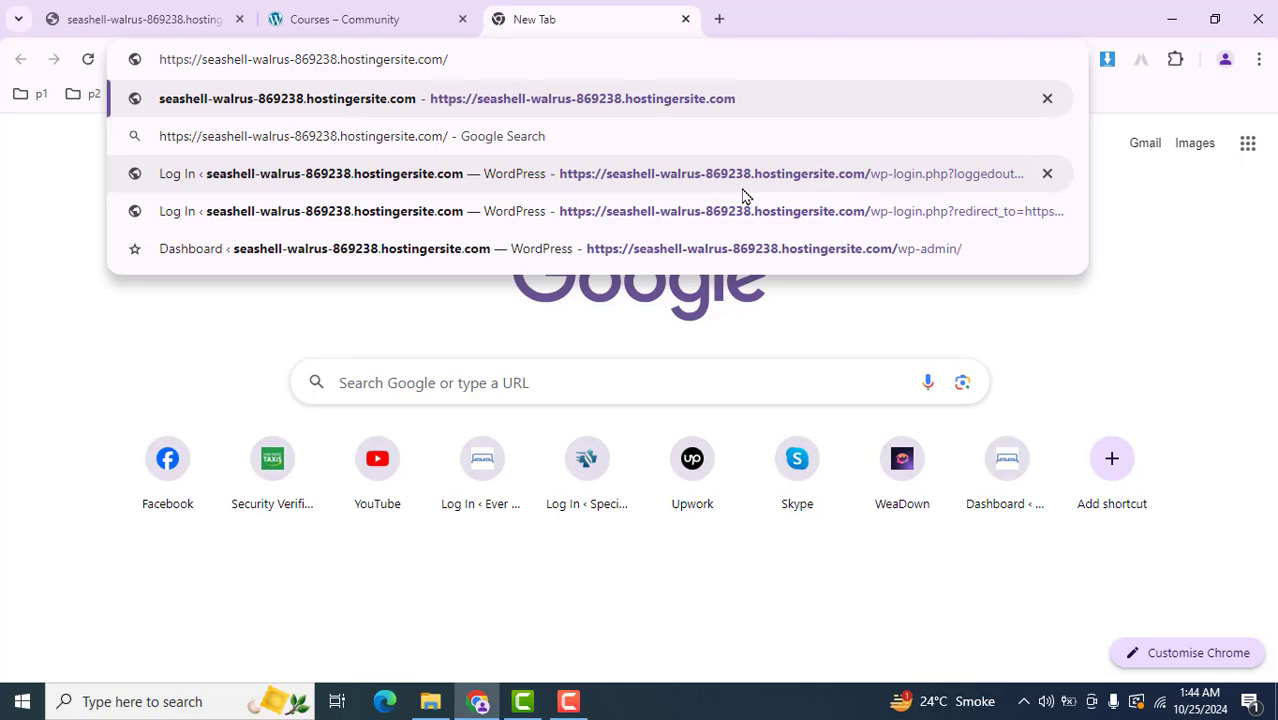
type("wp-")
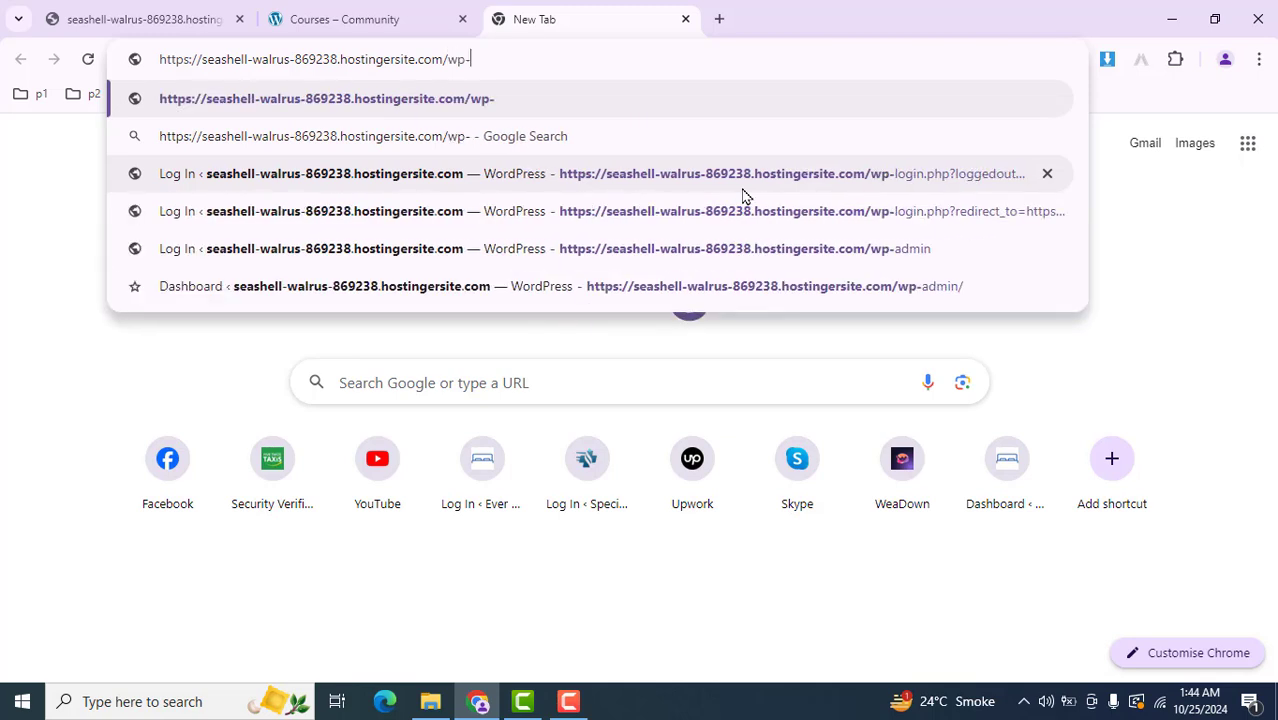
type("admin")
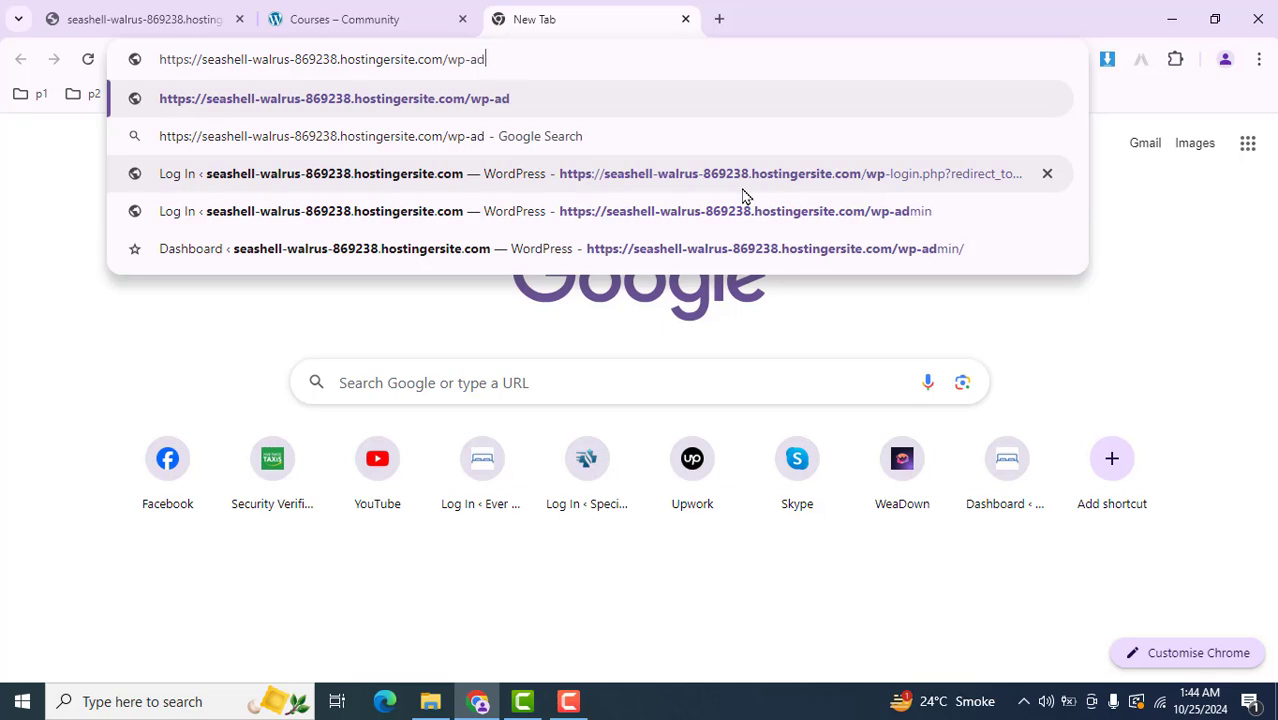
key("Return")
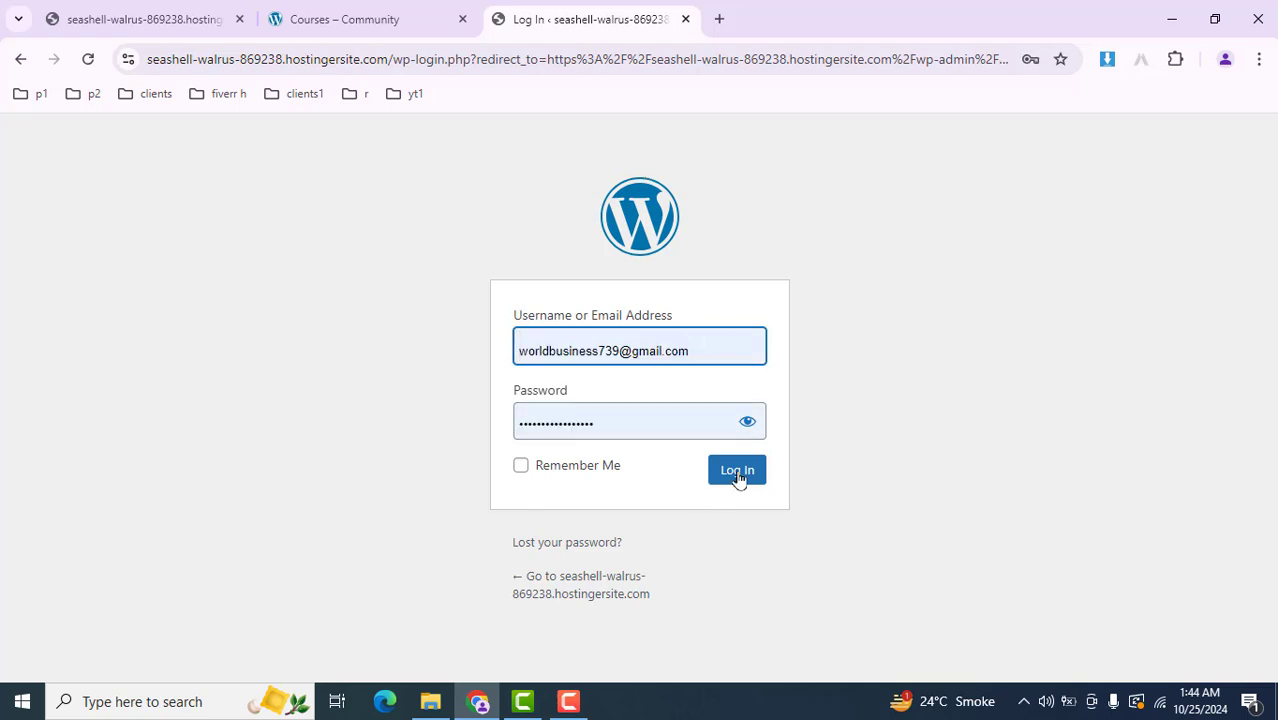
left_click(742, 478)
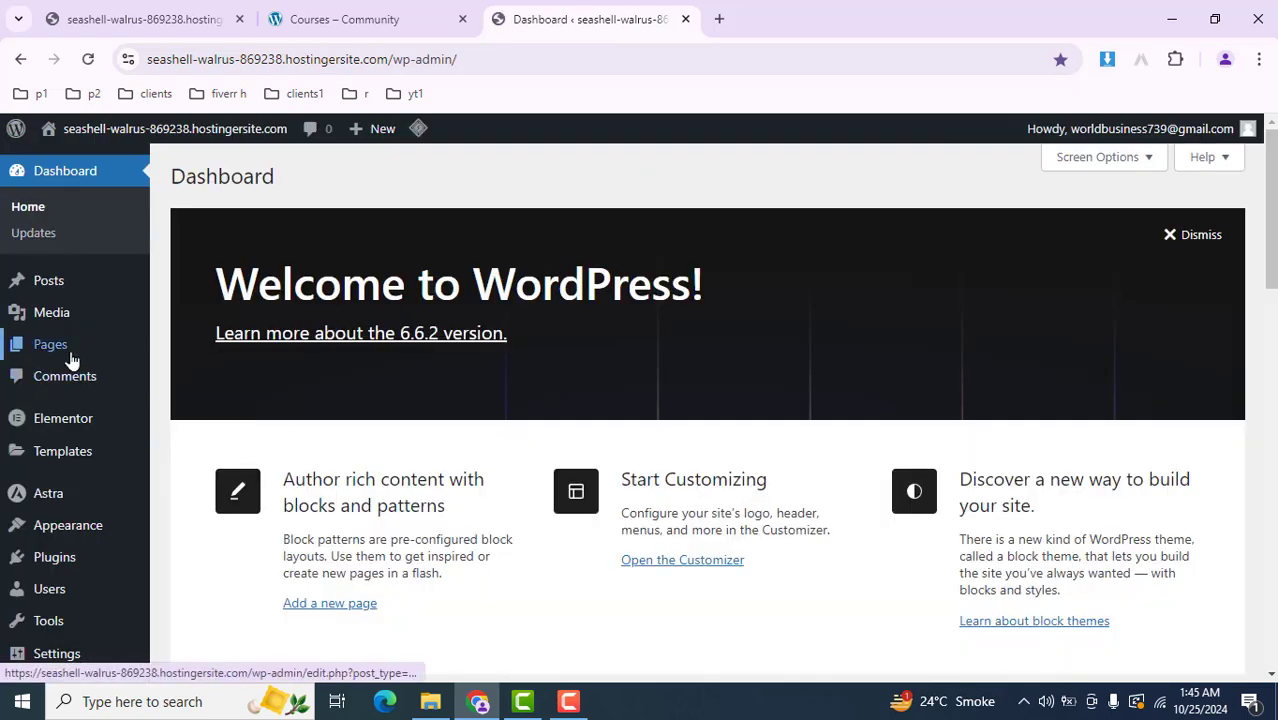
Look at the site's page list and check the installed plugins, including Elementor, in a separate browser tab
left_click(71, 354)
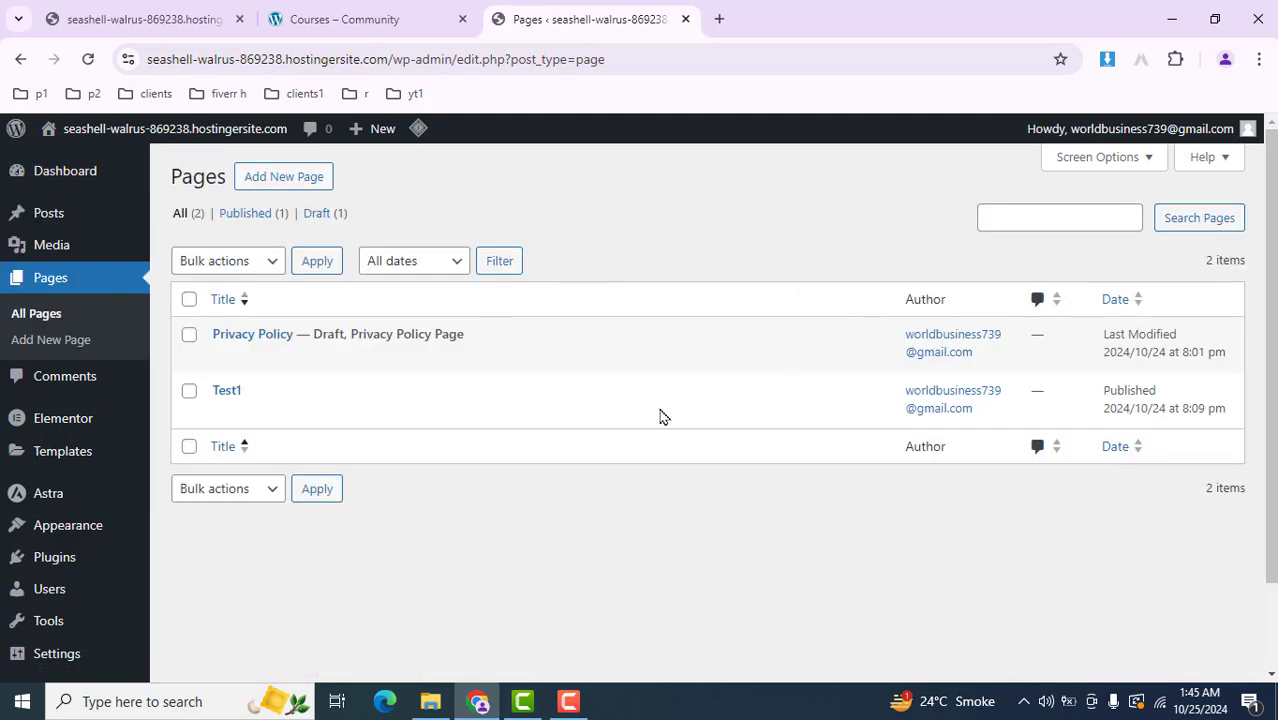
mouse_move(293, 400)
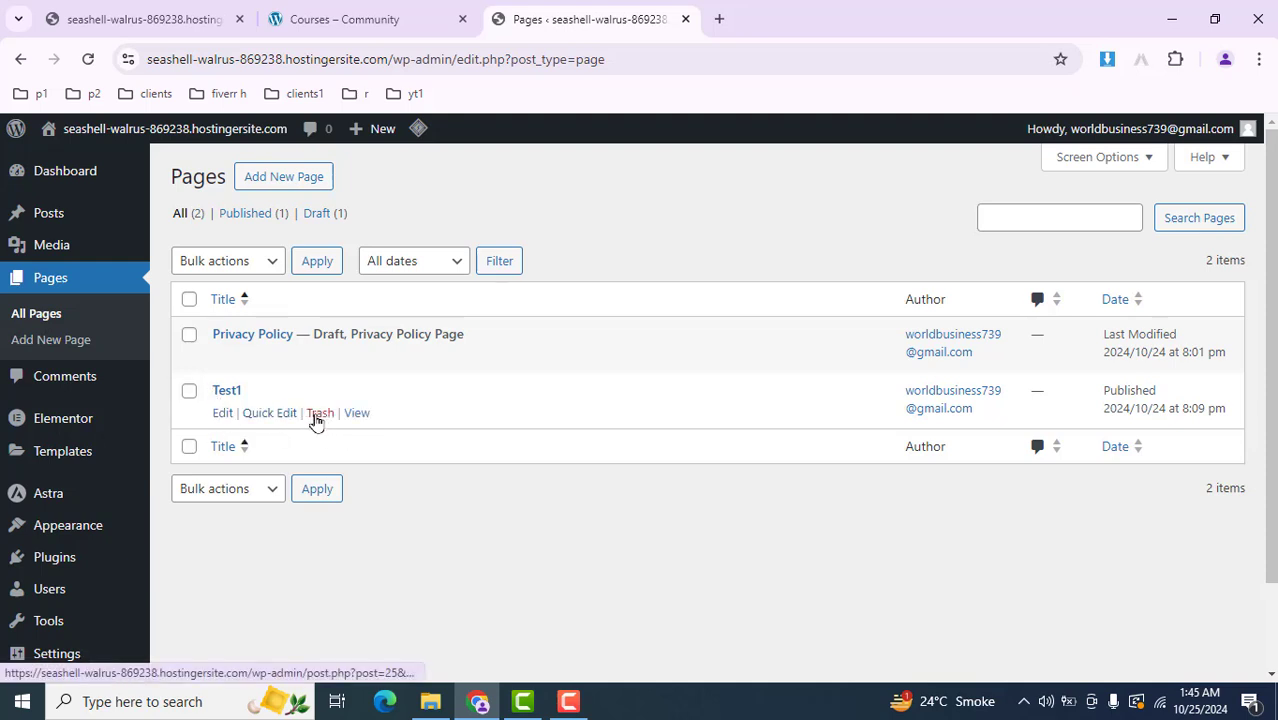
middle_click(77, 563)
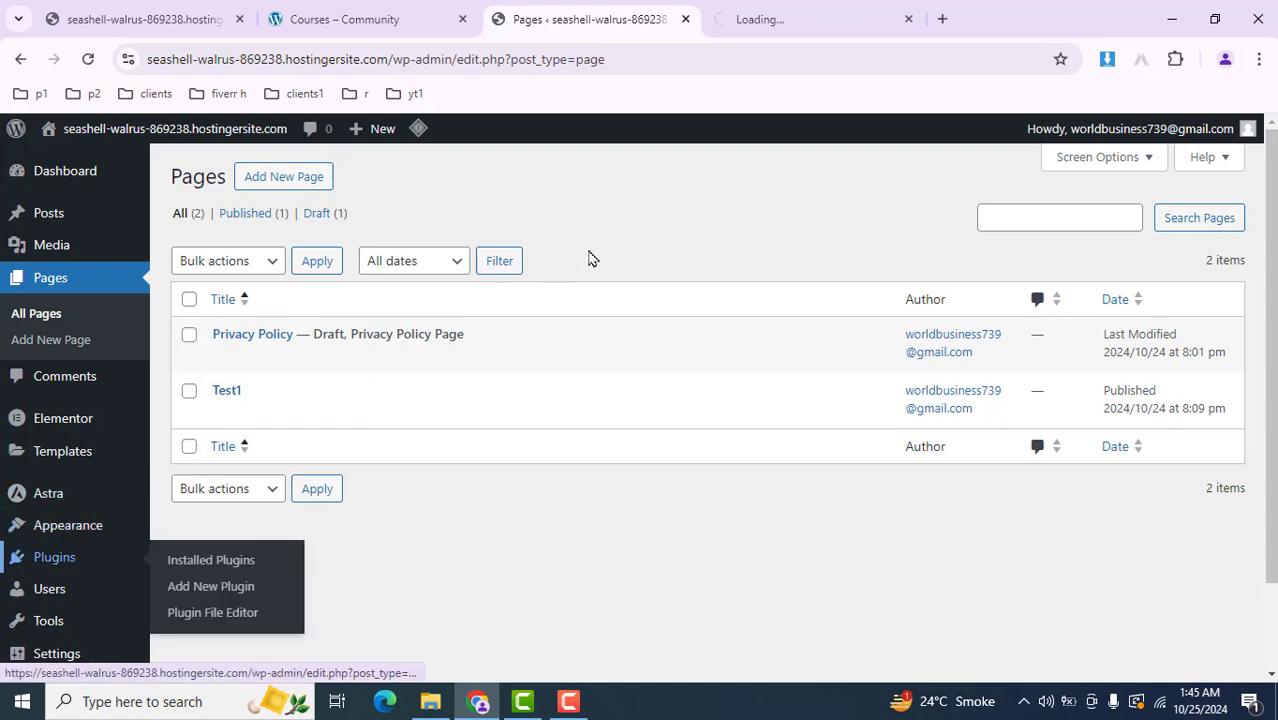
left_click(770, 10)
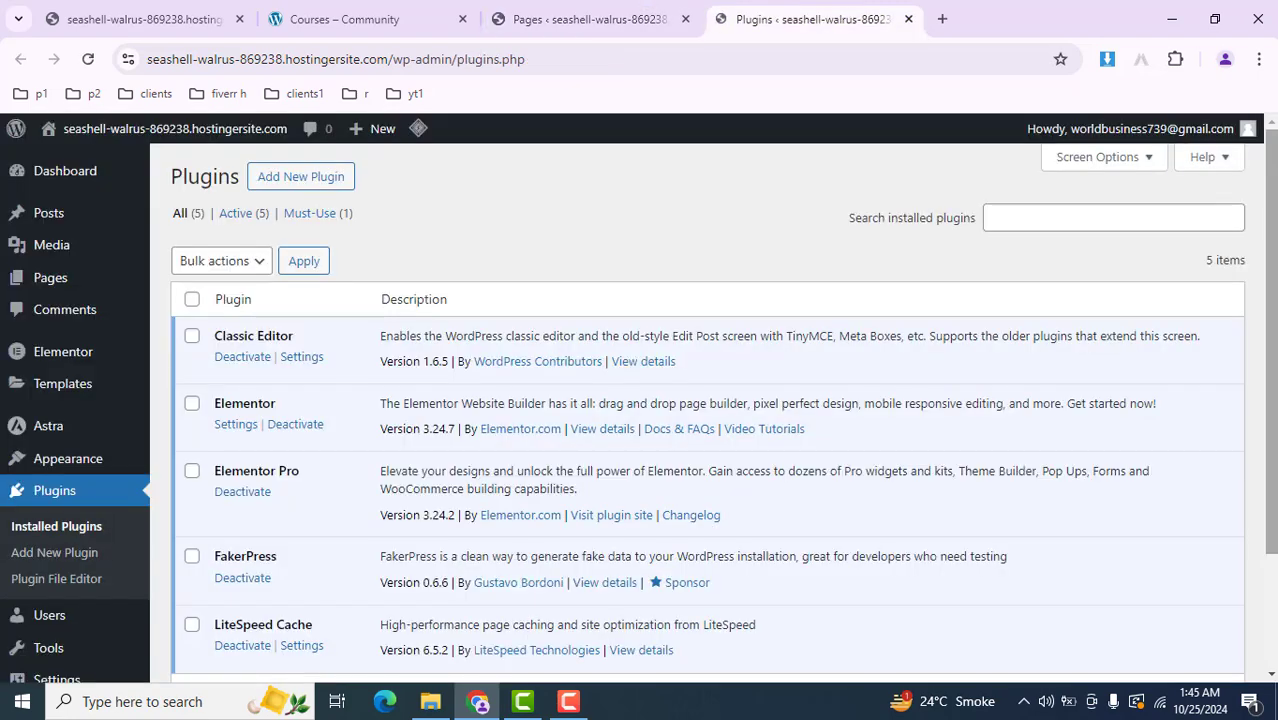
scroll(430, 378, "down", 2)
scroll(430, 378, "up", 1)
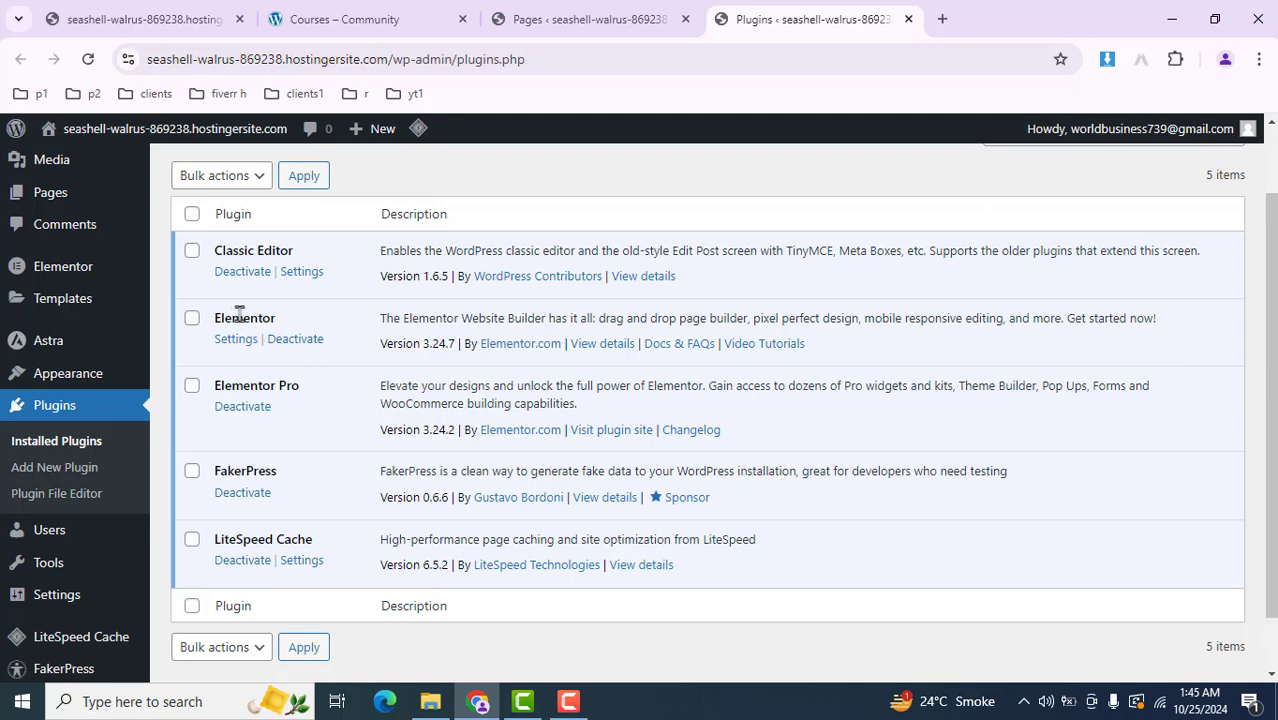
left_click_drag(240, 314, 357, 314)
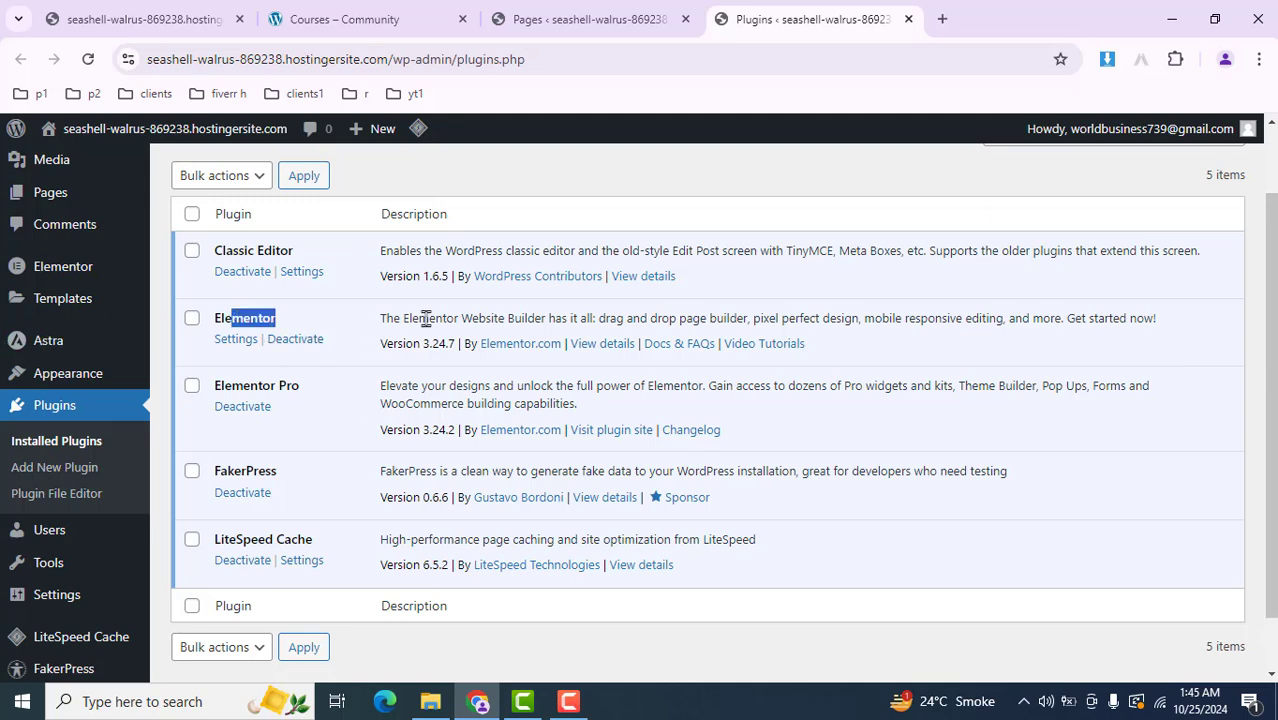
scroll(1258, 354, "up", 2)
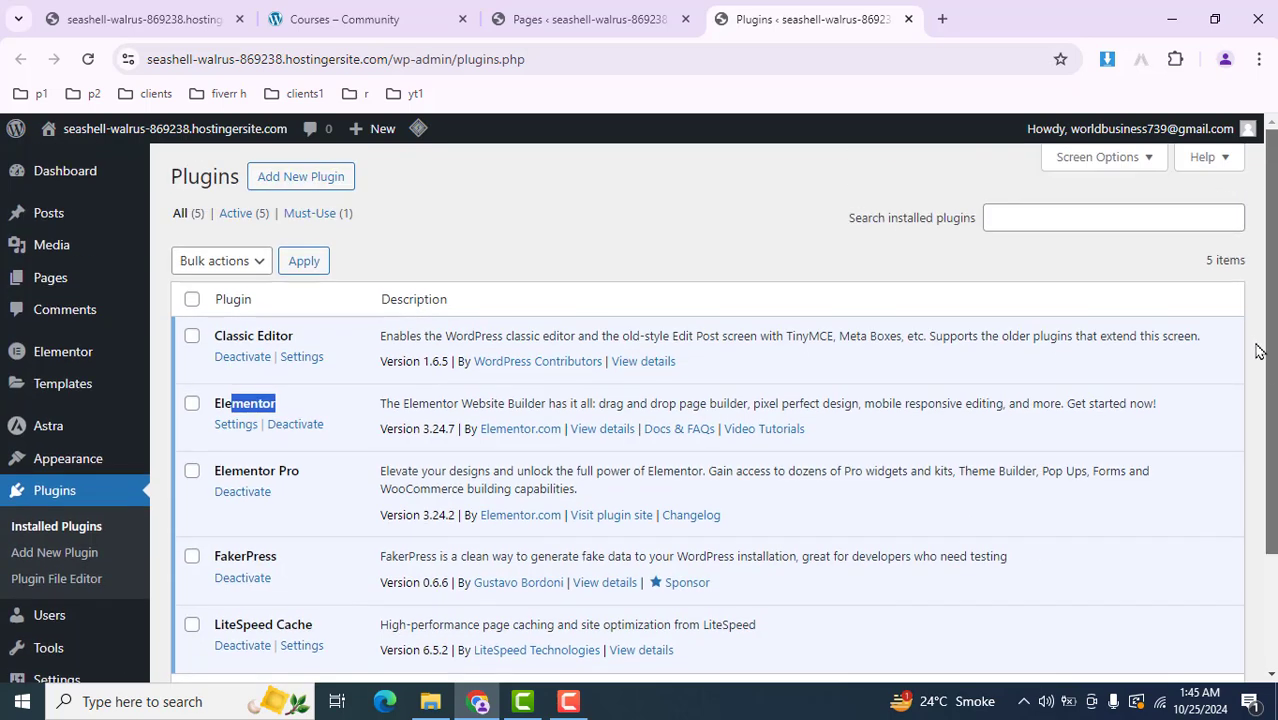
Search the plugin directory for "filter & grids", and install and activate the Filter & Grids plugin
left_click(336, 186)
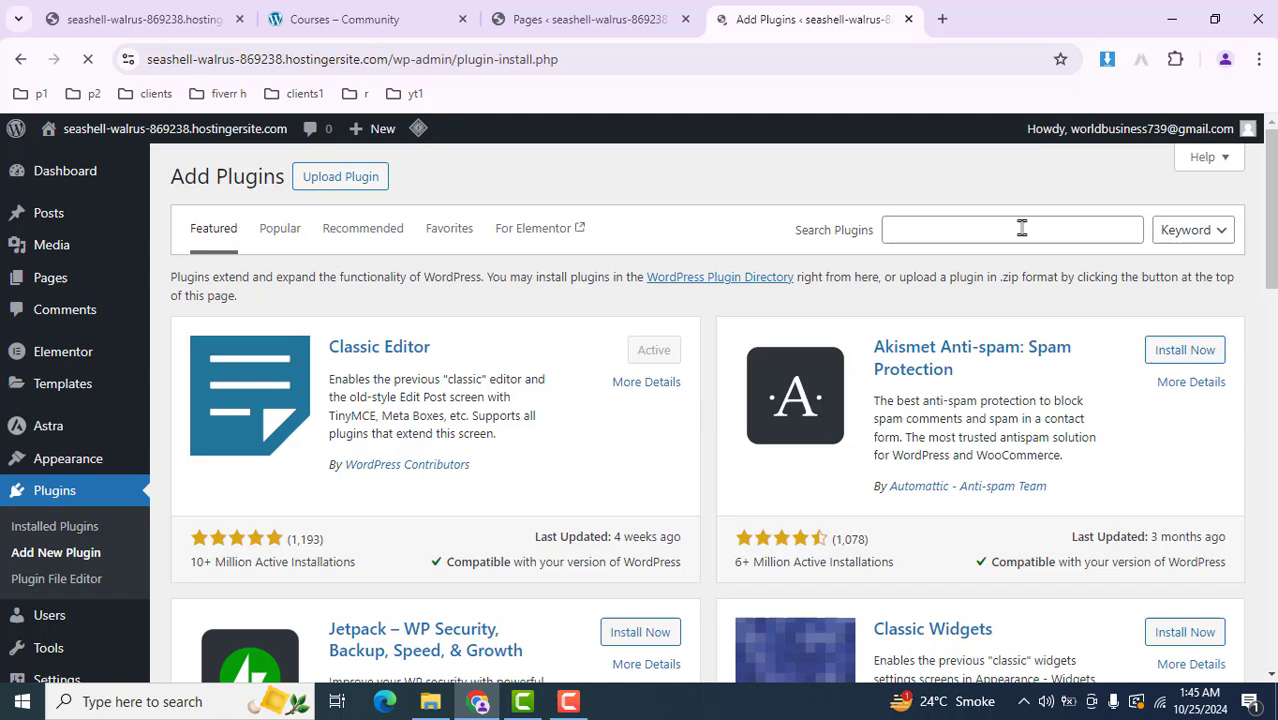
left_click(1034, 227)
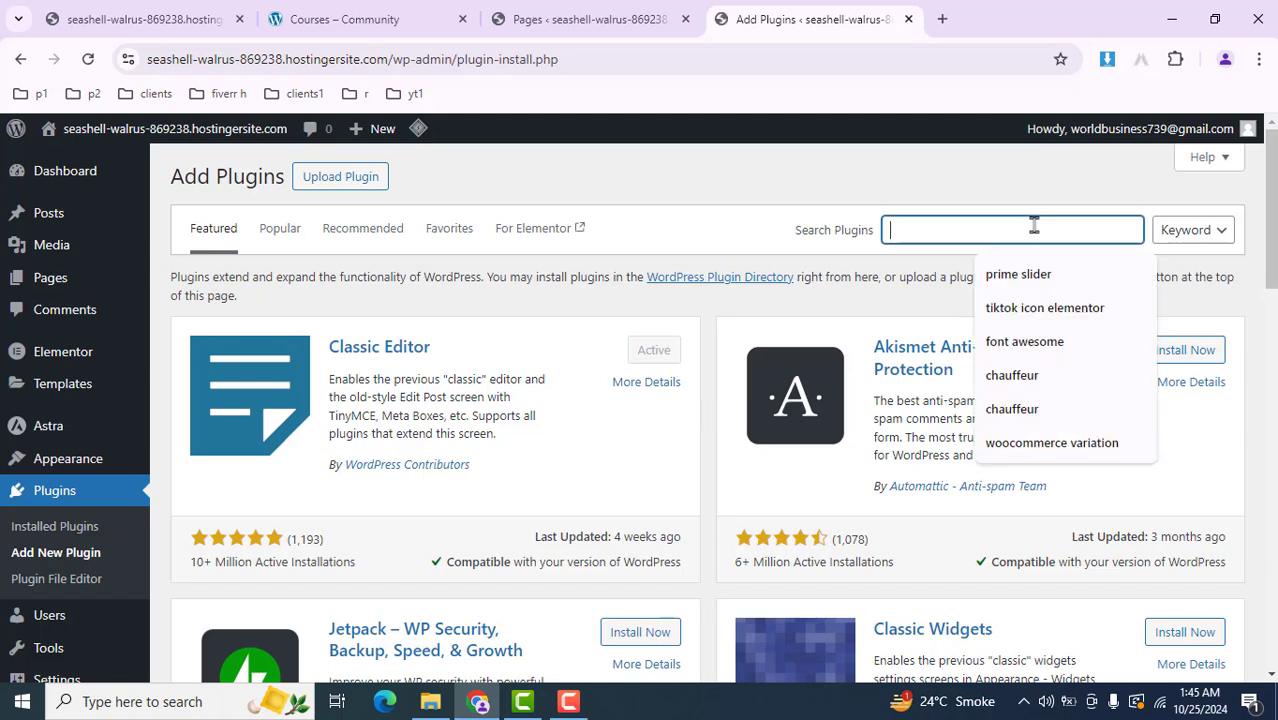
type("filter & grids")
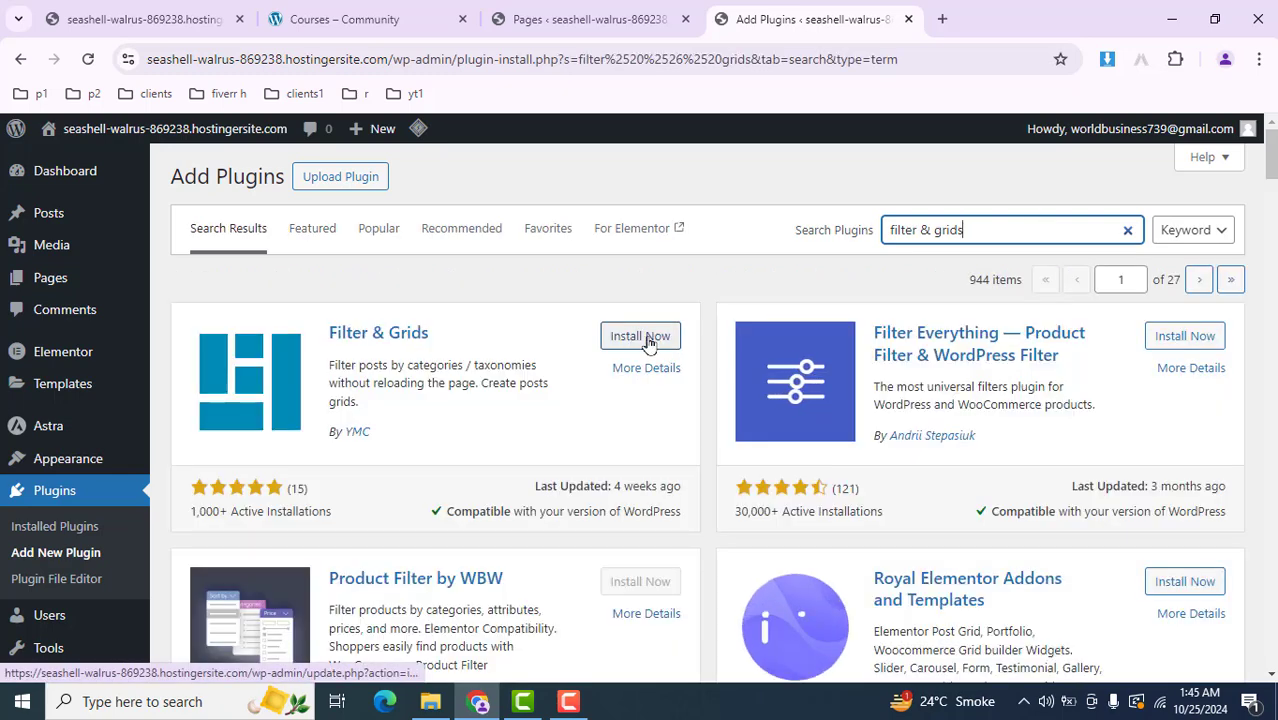
left_click(647, 338)
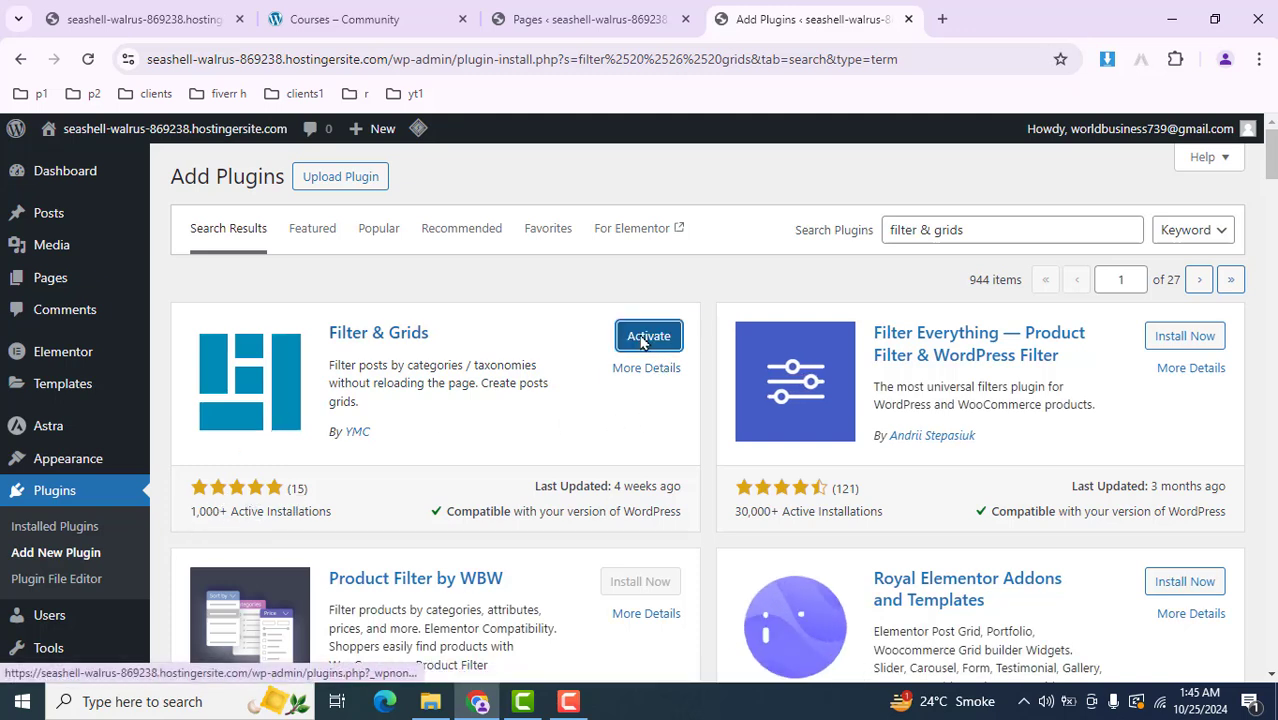
left_click(643, 339)
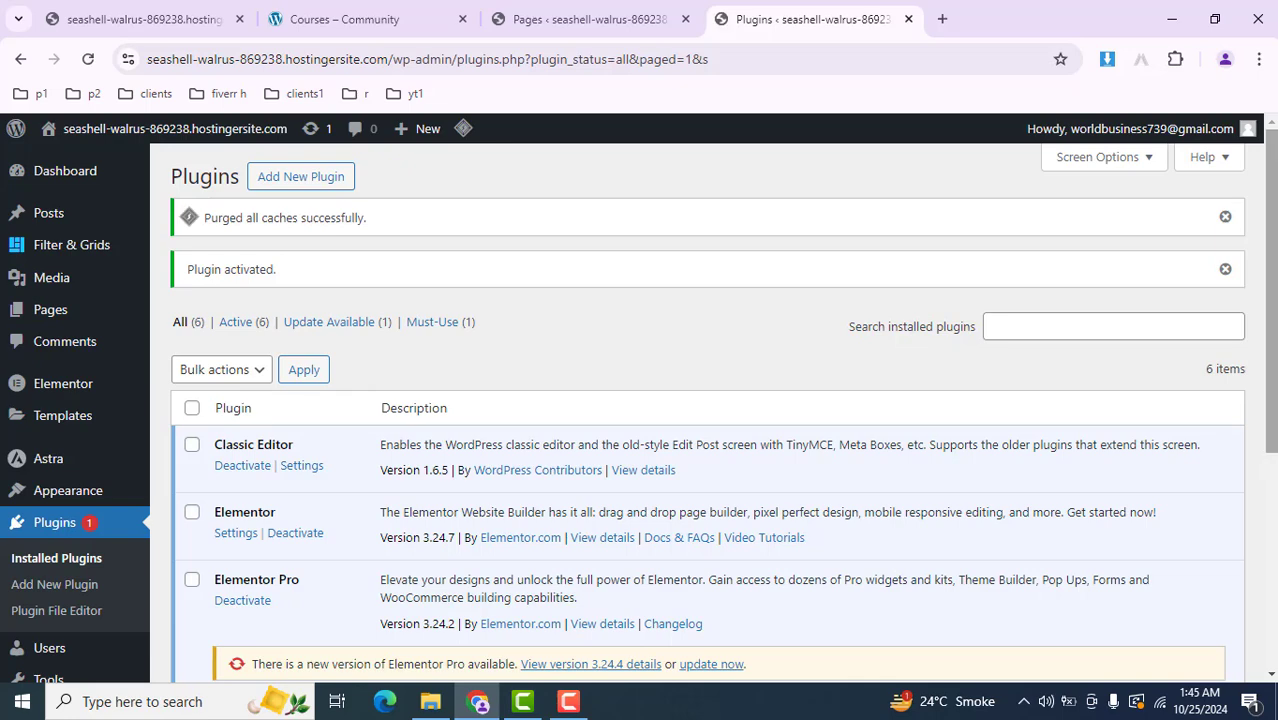
Create a new Filter & Grids post titled "Blog Post Filter1"
left_click_drag(1274, 384, 1273, 300)
mouse_move(68, 254)
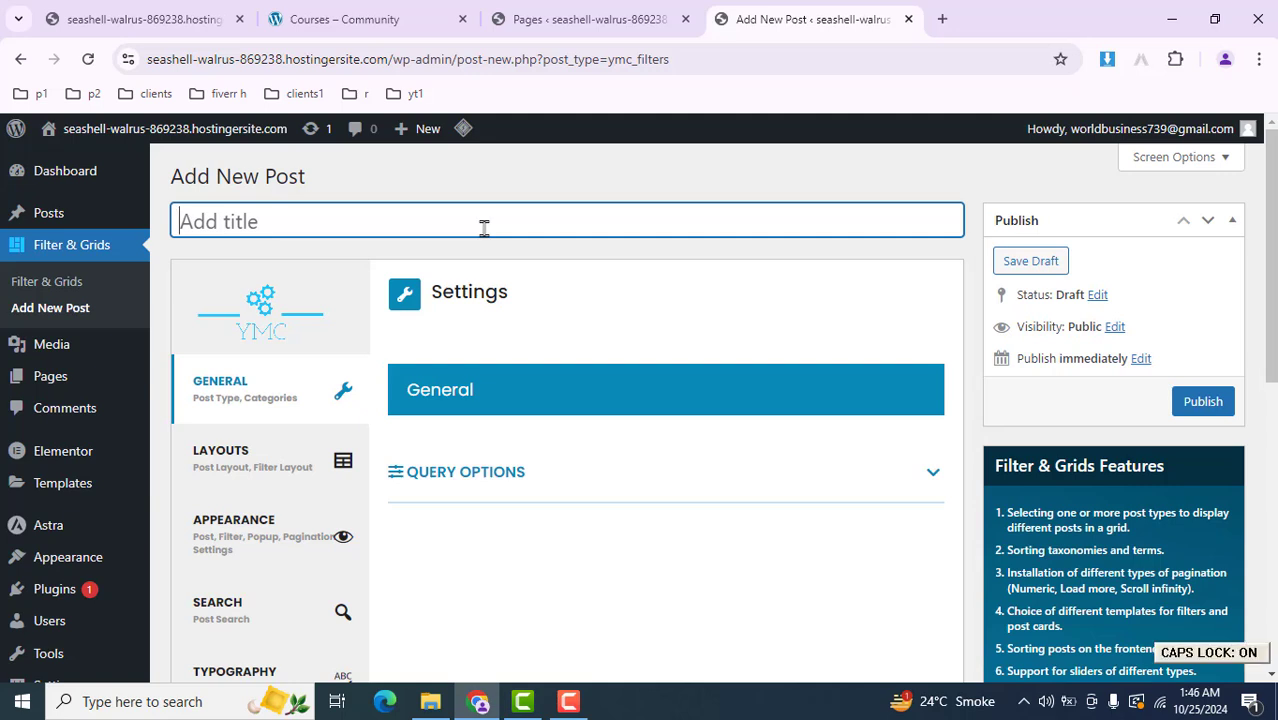
type("Blog Pos")
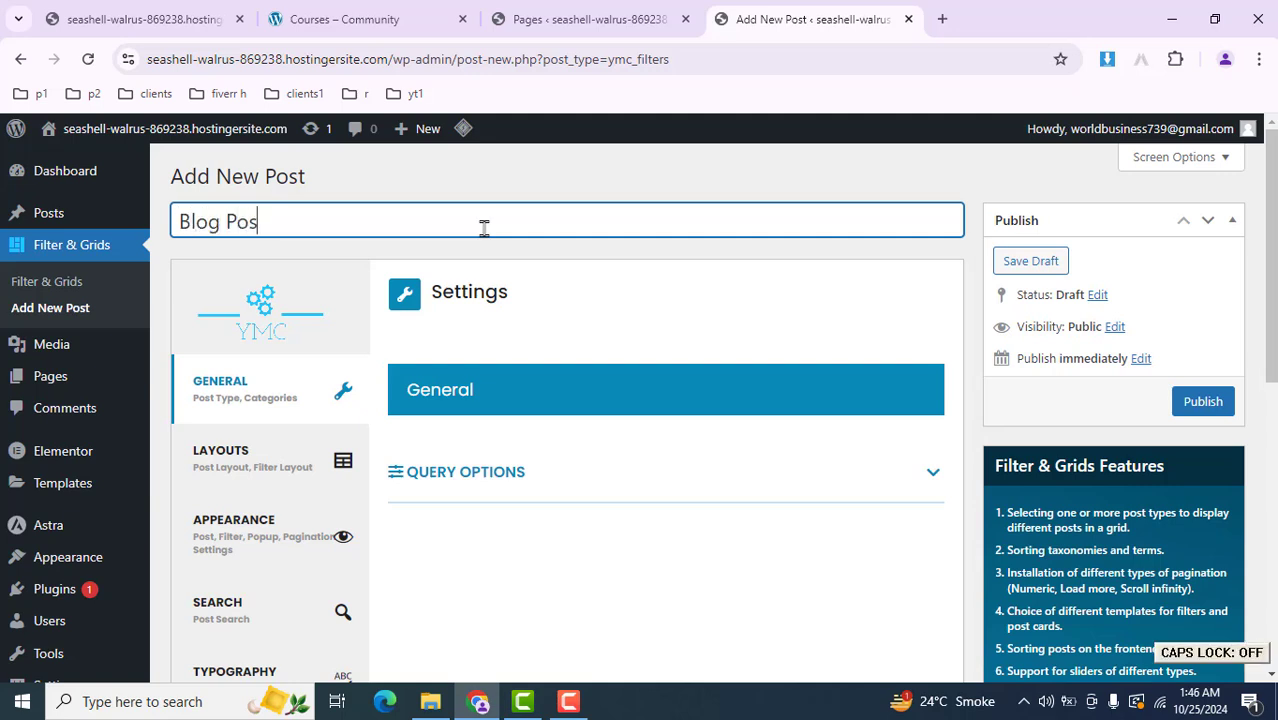
type("t Filter1")
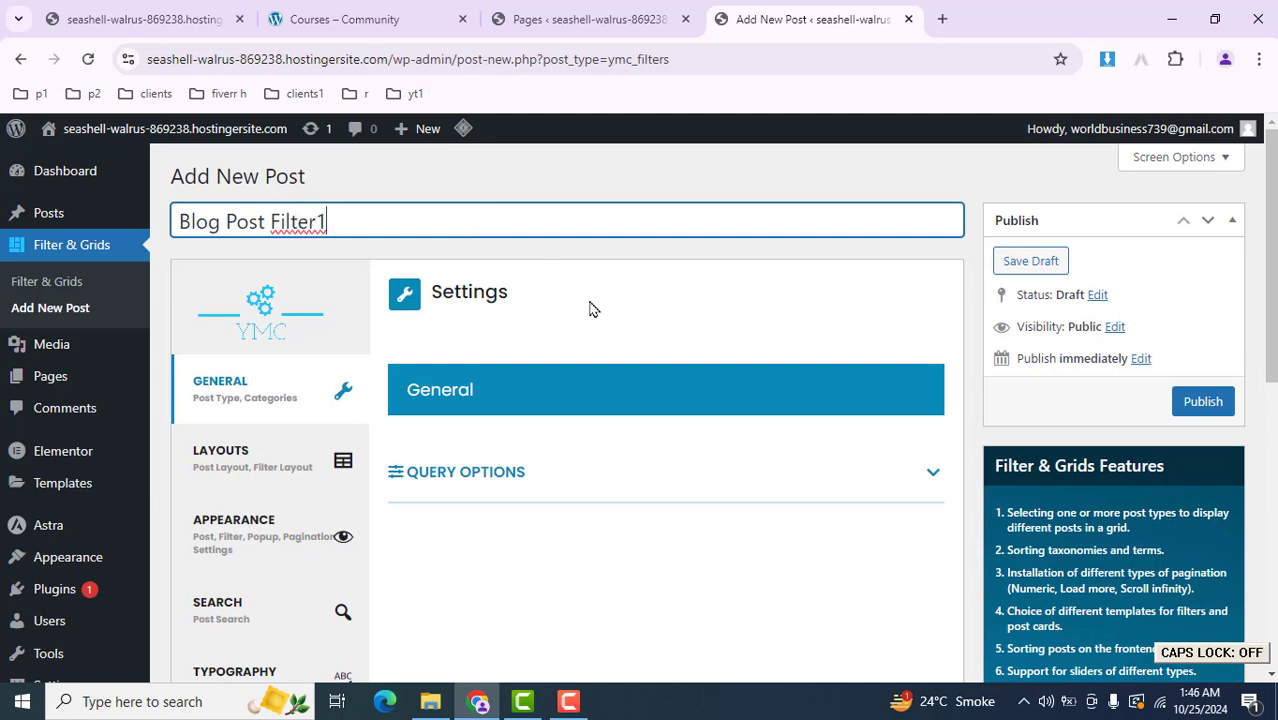
In the filter's query options for Posts, enable the Categories taxonomy and select all of its terms
left_click(485, 478)
scroll(705, 459, "down", 3)
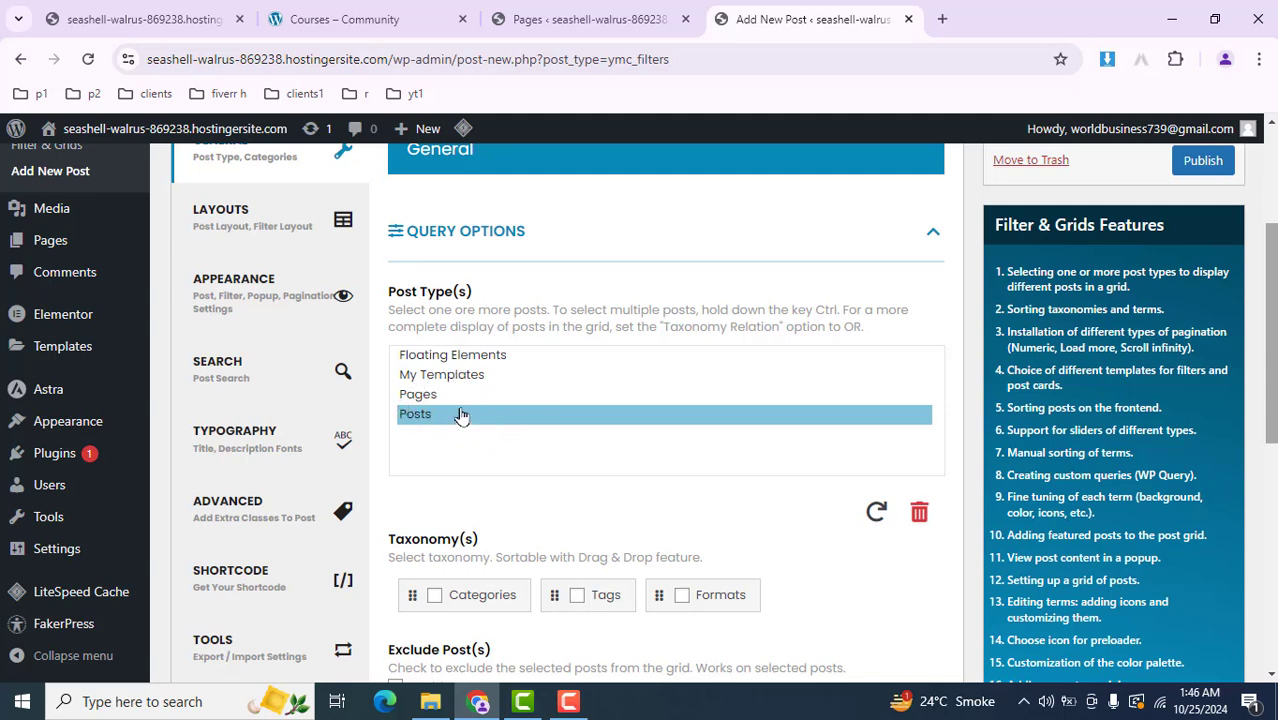
scroll(666, 413, "down", 3)
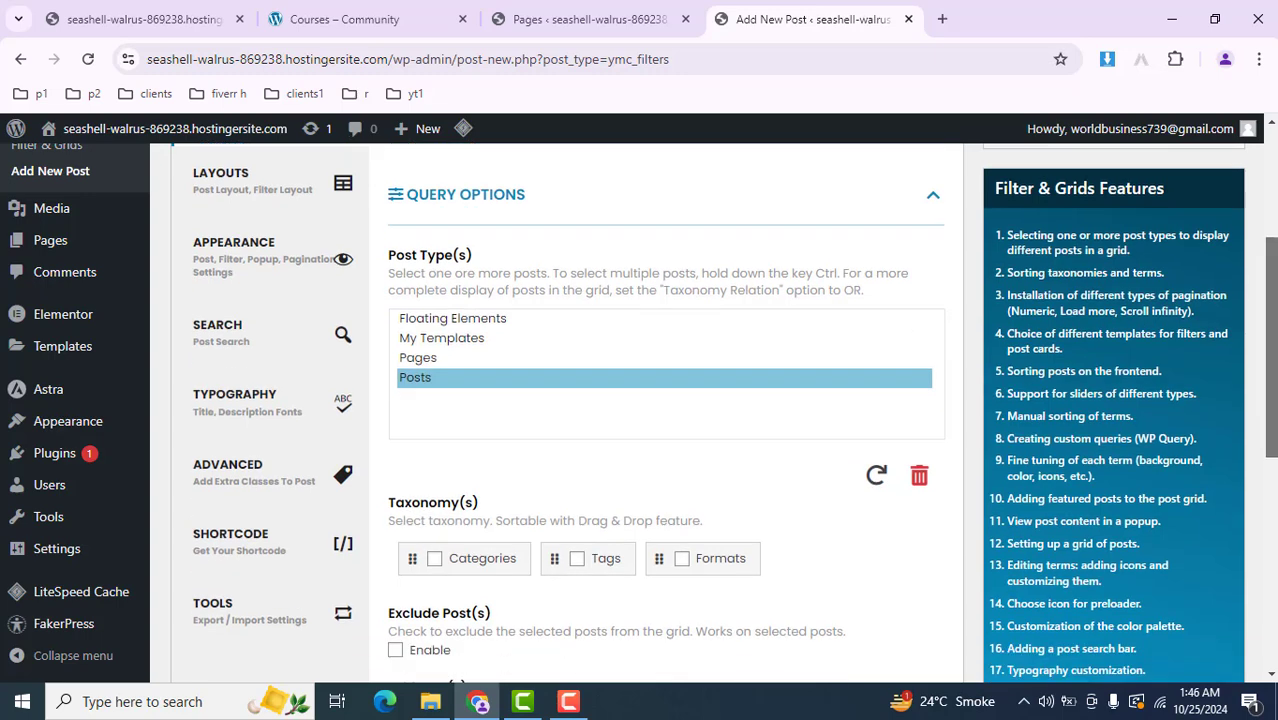
scroll(696, 413, "up", 1)
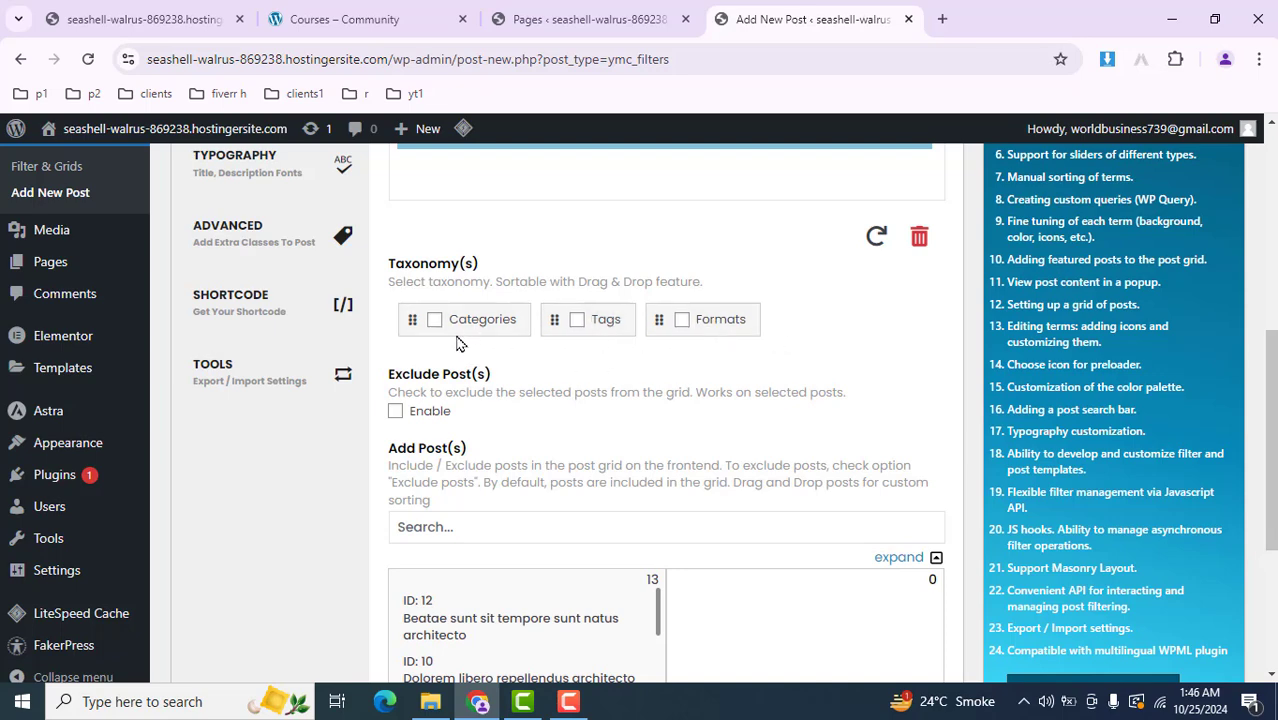
left_click(436, 321)
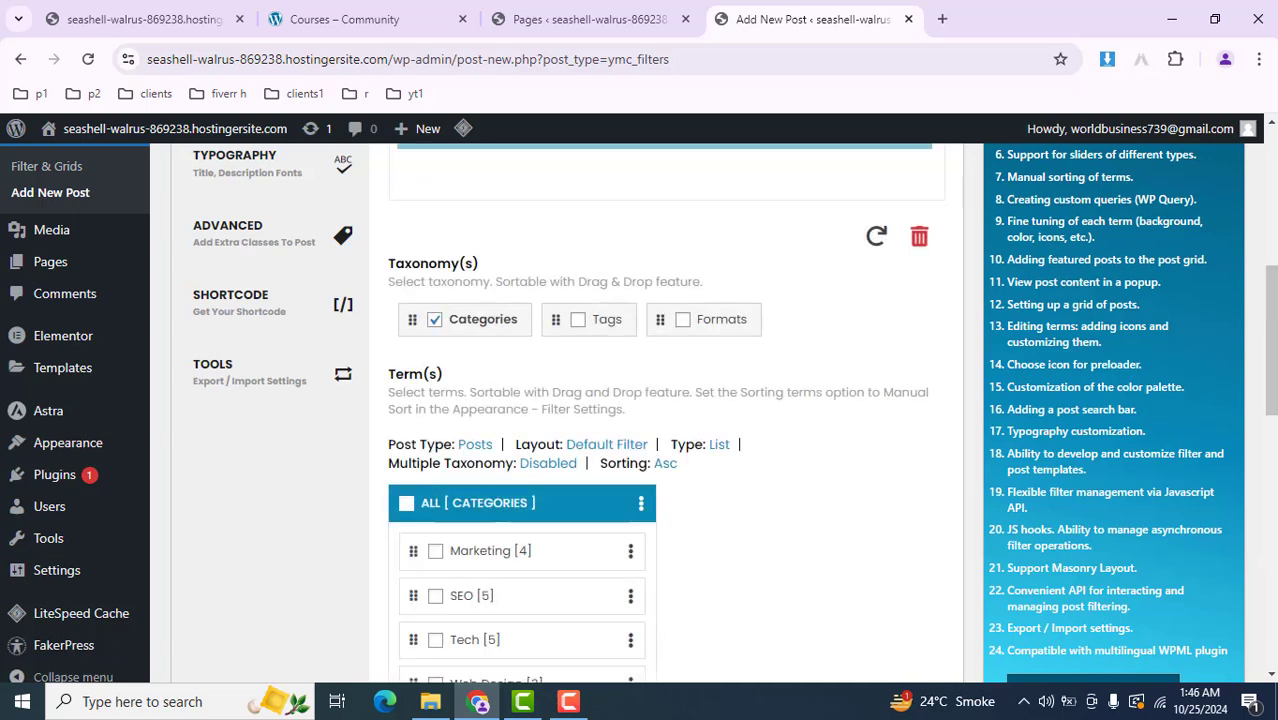
left_click_drag(1275, 344, 1275, 391)
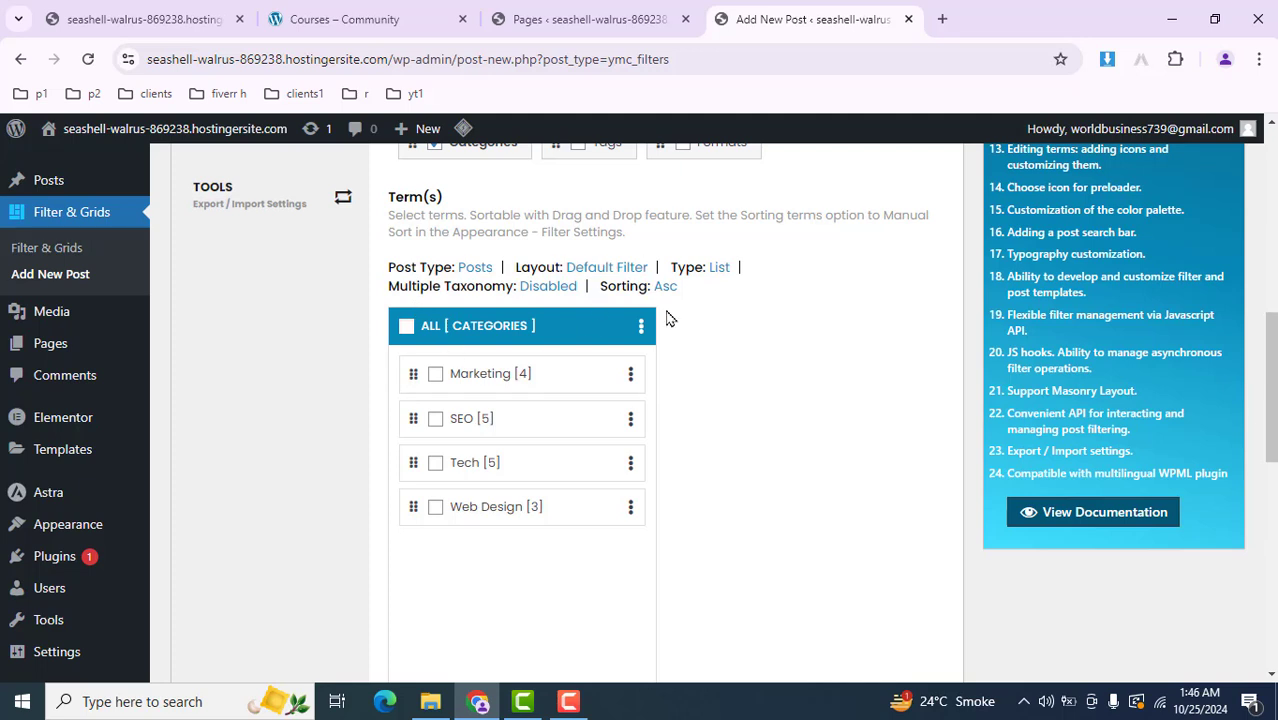
left_click(407, 330)
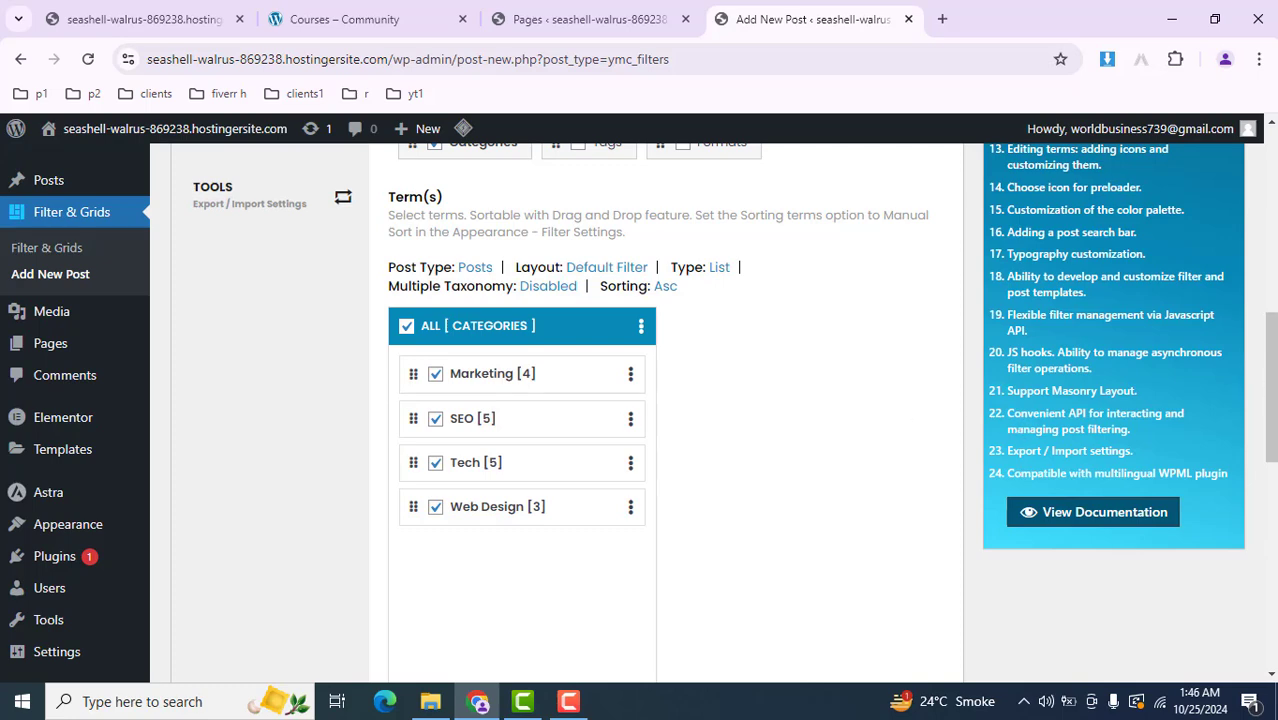
Check the remaining query options and publish the Blog Post Filter1 filter
left_click_drag(1271, 387, 1271, 513)
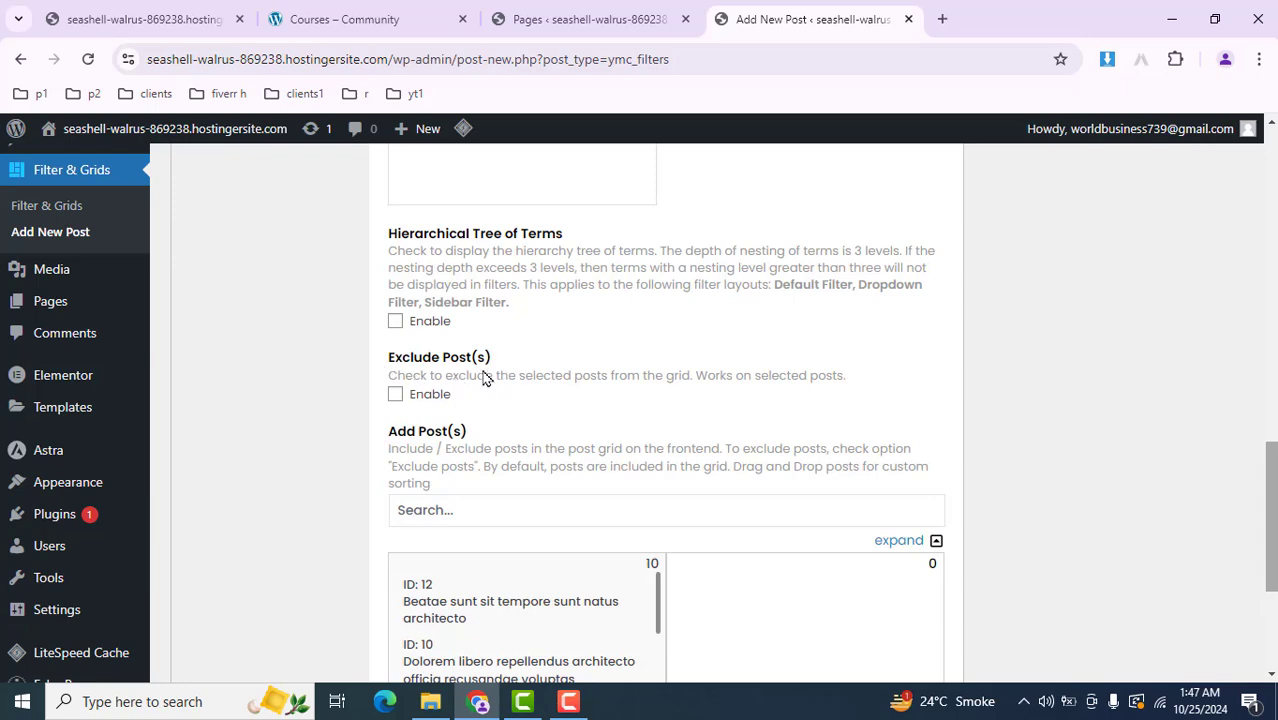
left_click_drag(1271, 502, 1225, 182)
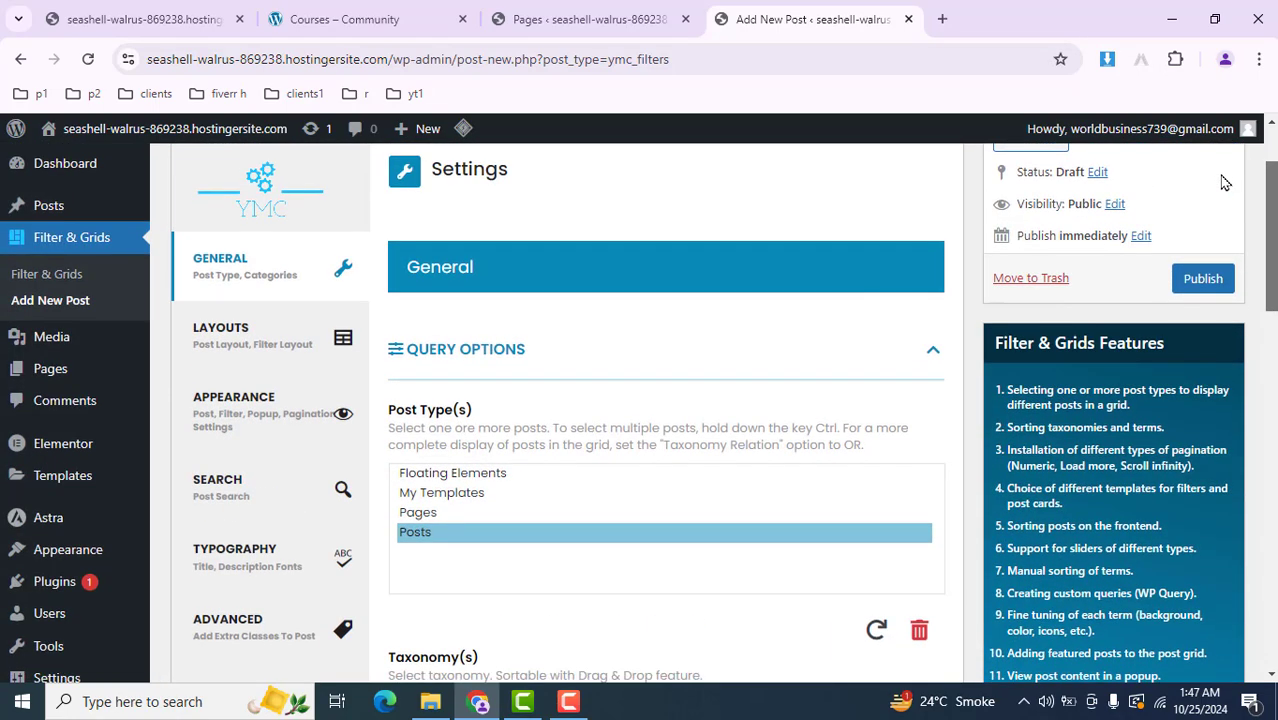
left_click(1205, 281)
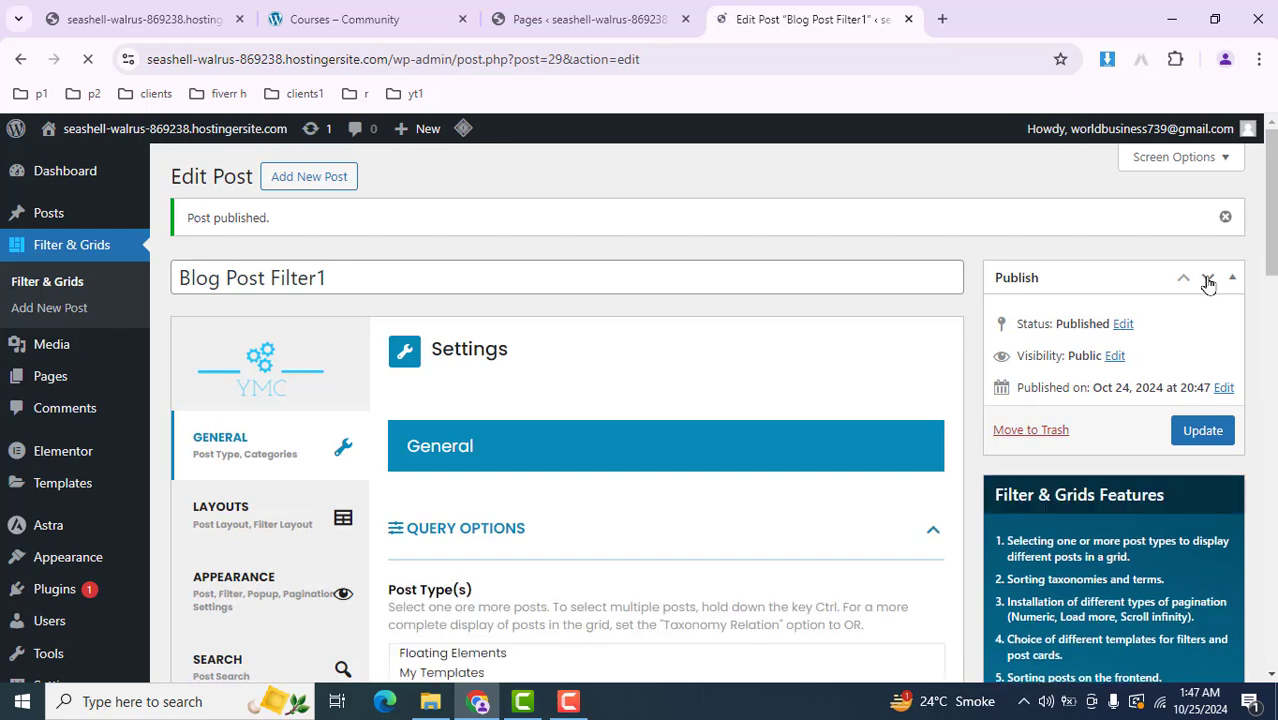
Copy the page/post grid shortcode [ymc_filter id='29'] from the Blog Post Filter1 shortcode settings
left_click_drag(1274, 223, 1275, 295)
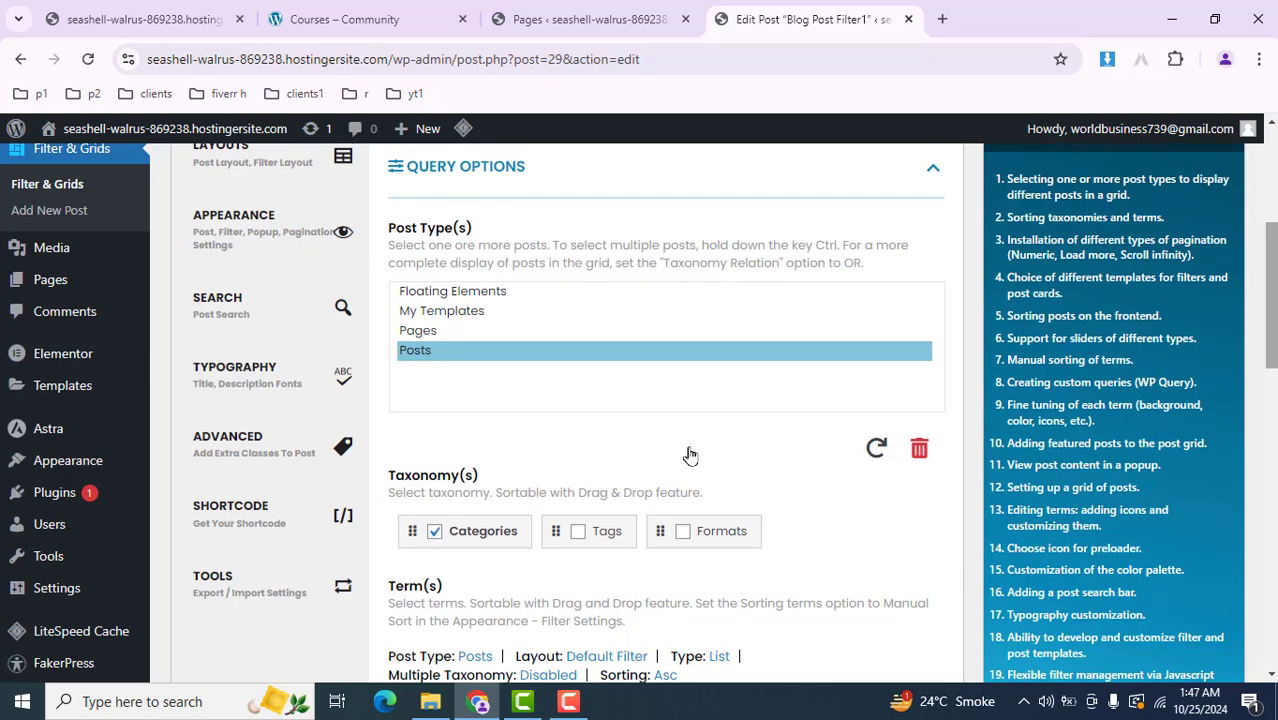
left_click(287, 527)
left_click_drag(1272, 311, 1272, 210)
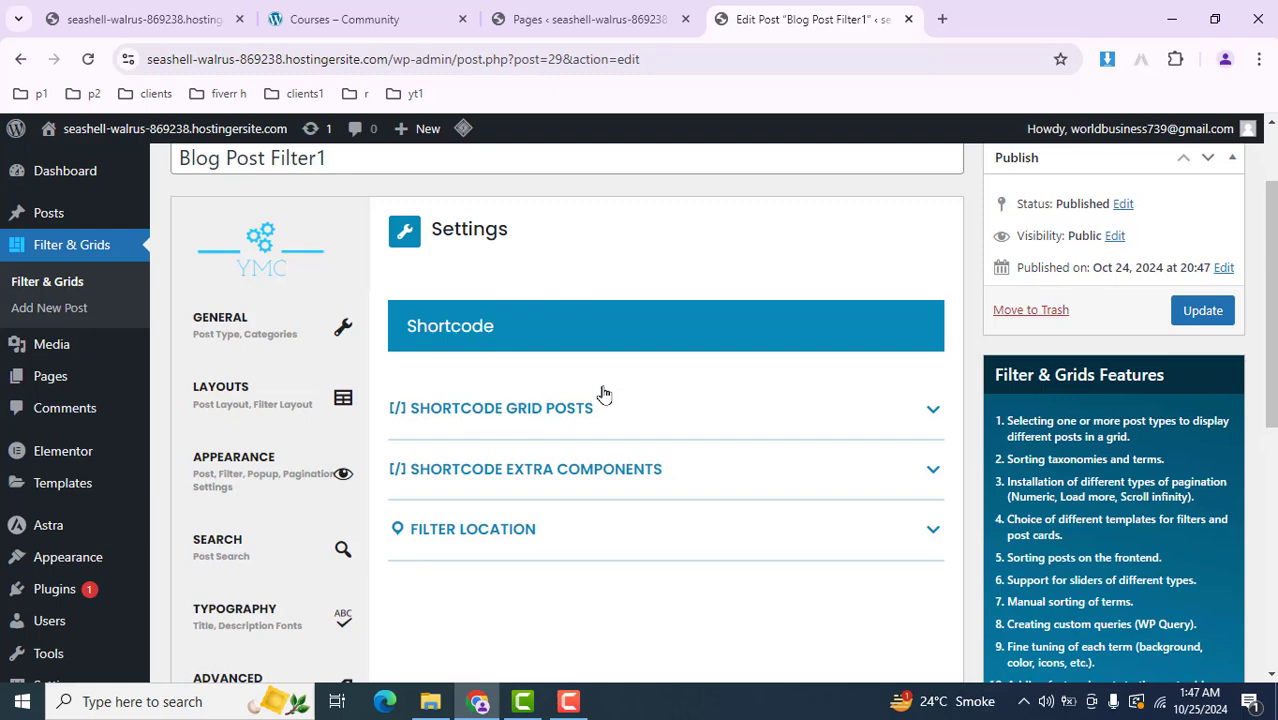
left_click(540, 416)
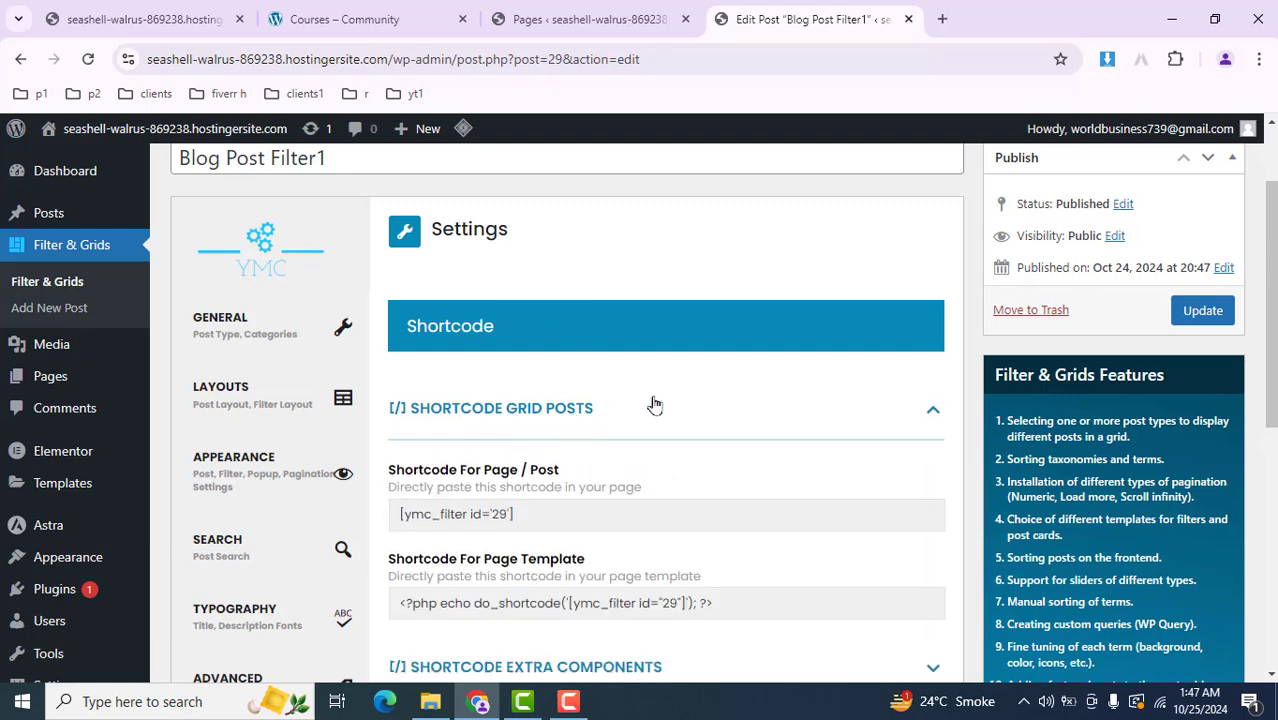
left_click_drag(1266, 276, 1266, 389)
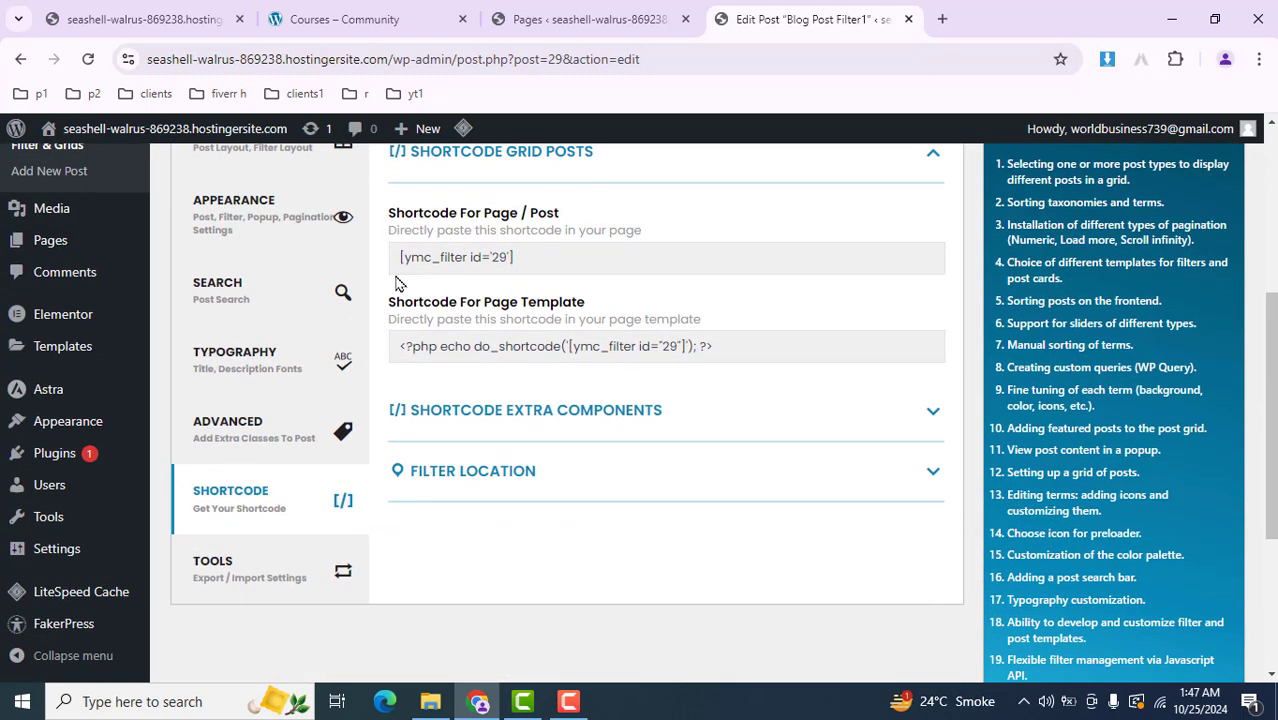
triple_click(441, 259)
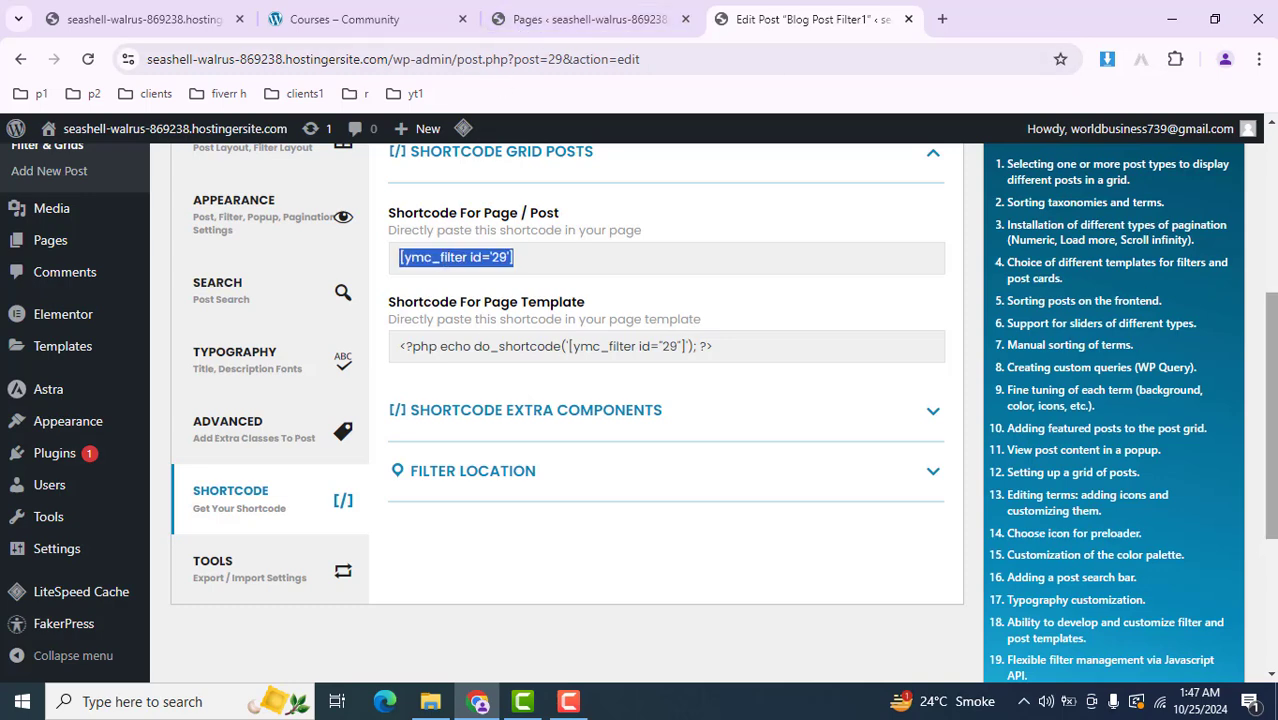
Open the site's pages list in a new browser tab and open the Test1 page for editing in another
scroll(423, 437, "up", 4)
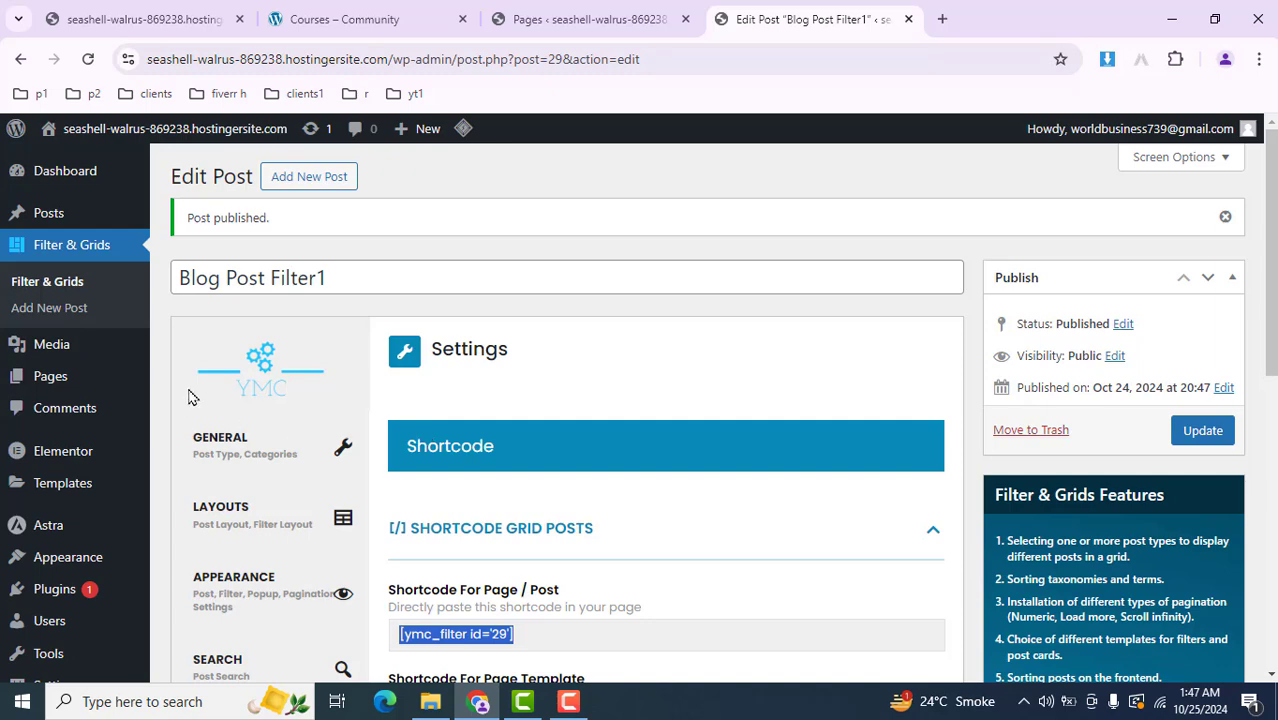
left_click(38, 374, "ctrl")
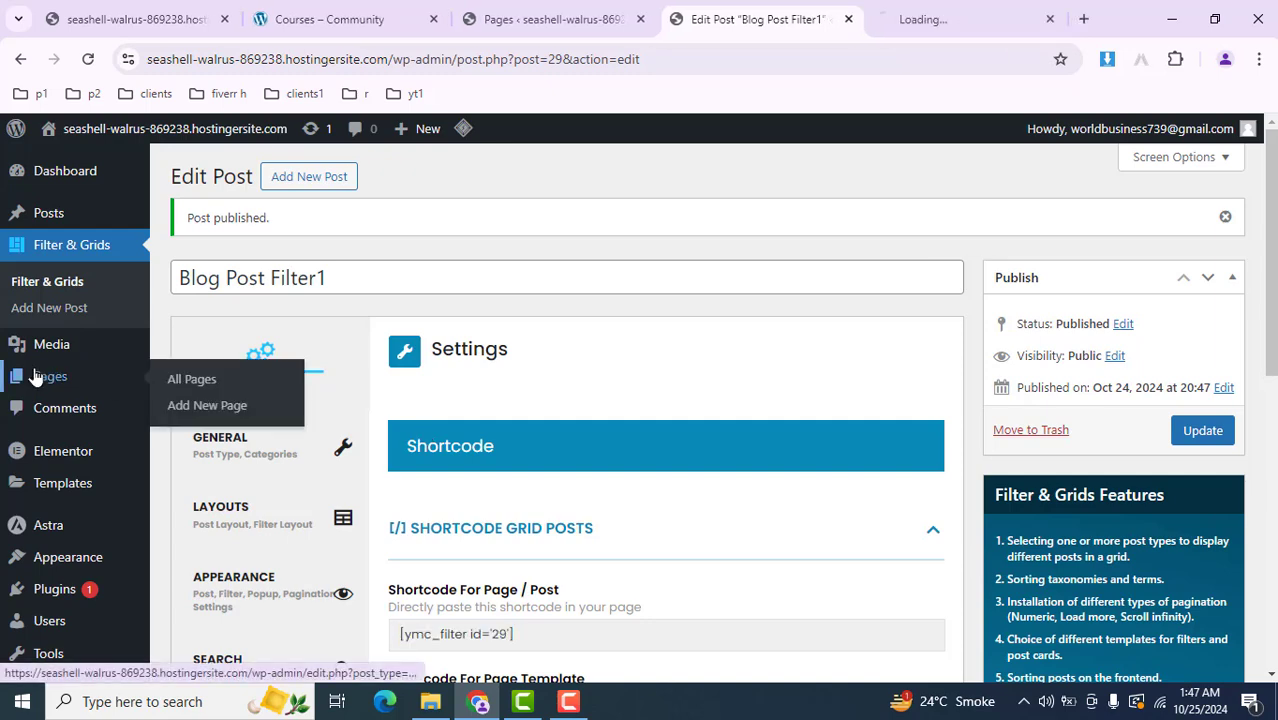
left_click(978, 12)
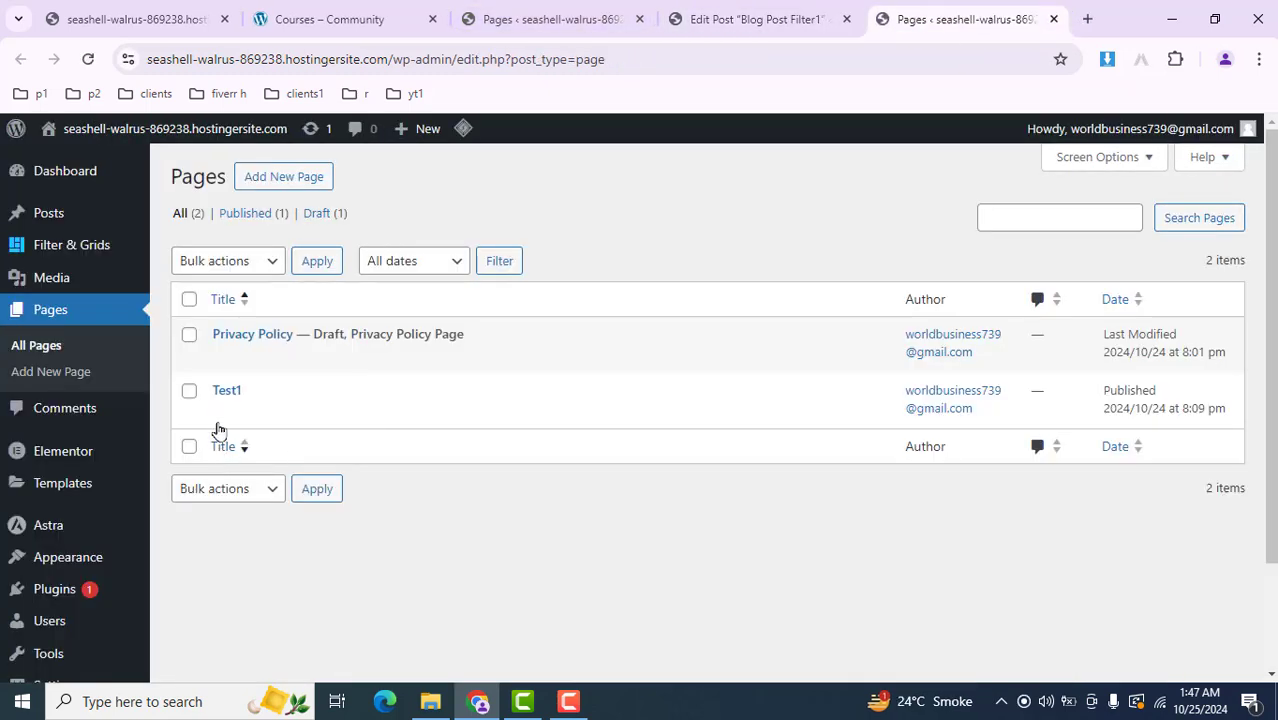
left_click(222, 412, "ctrl")
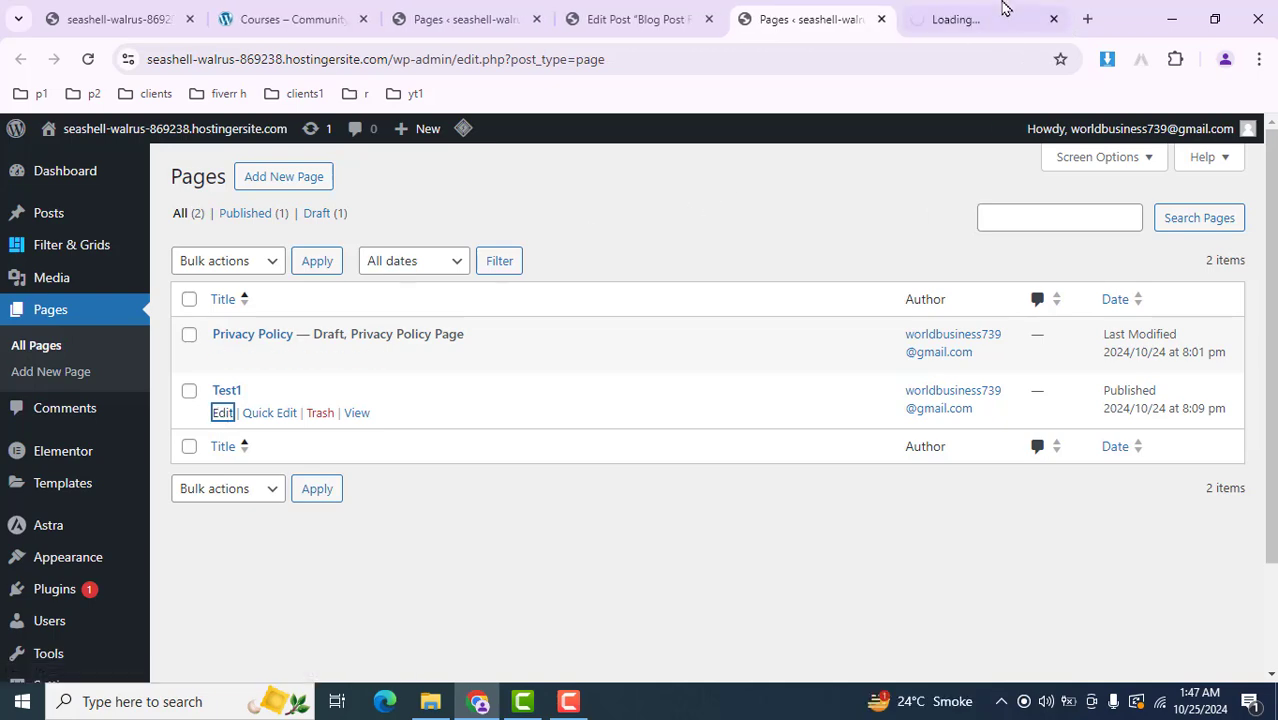
left_click(990, 12)
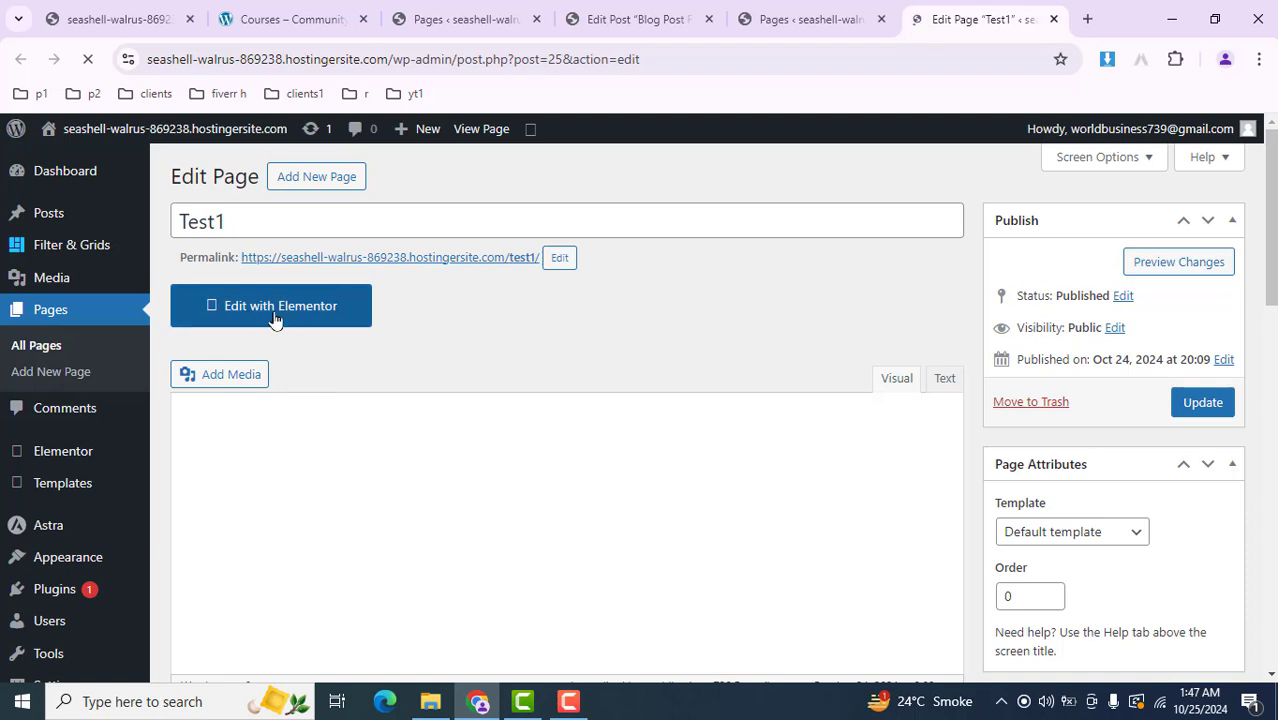
Open the live Test1 page in a separate tab, start editing Test1 with Elementor and dismiss the AI notification
middle_click(362, 260)
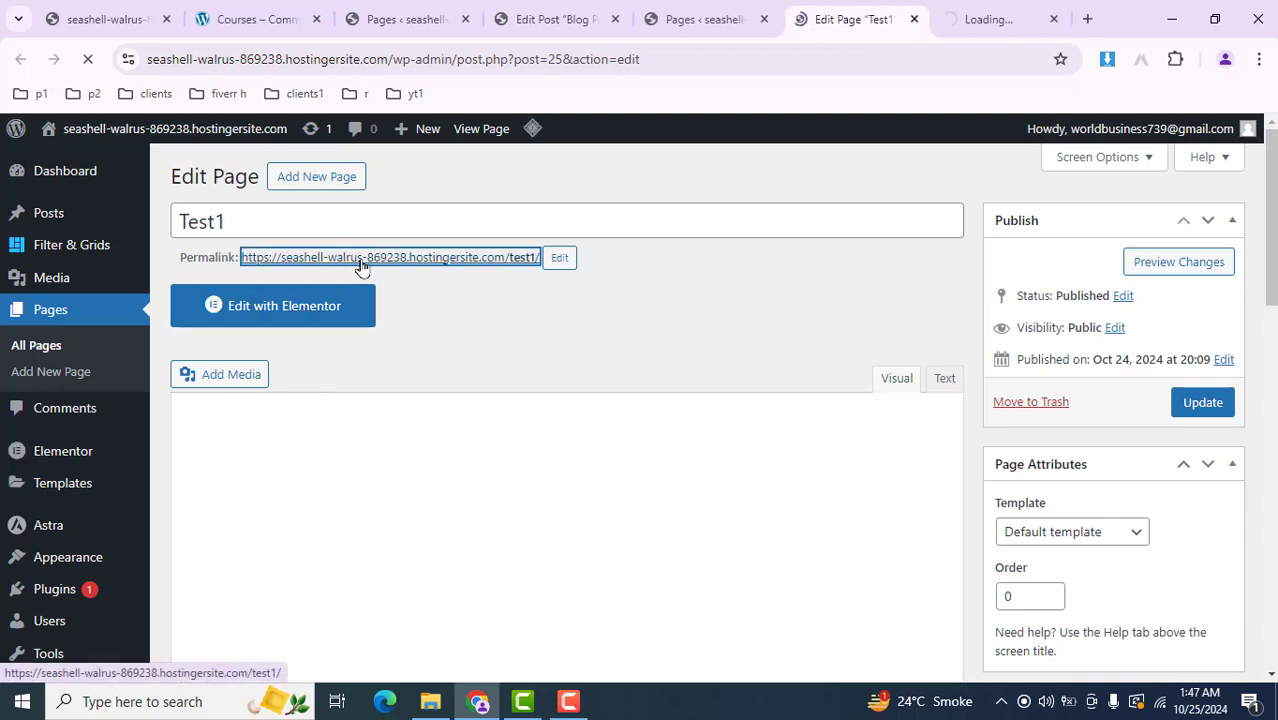
left_click(278, 303)
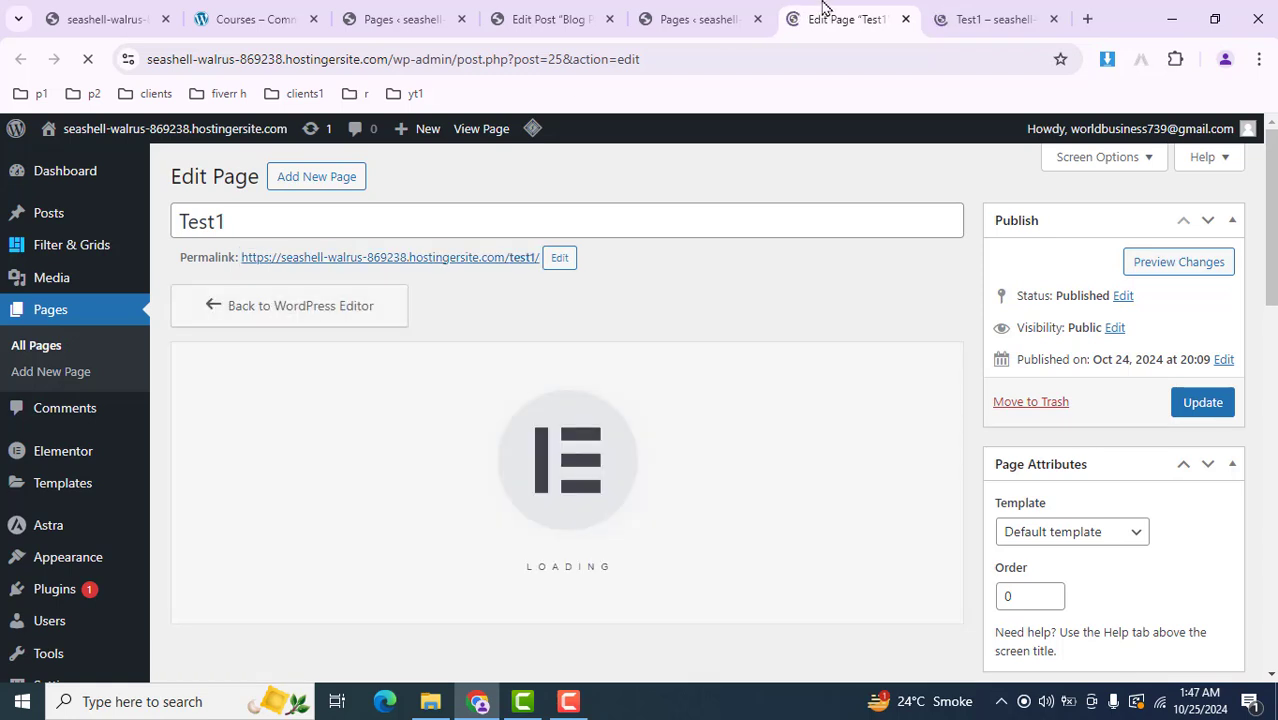
left_click_drag(822, 8, 950, 14)
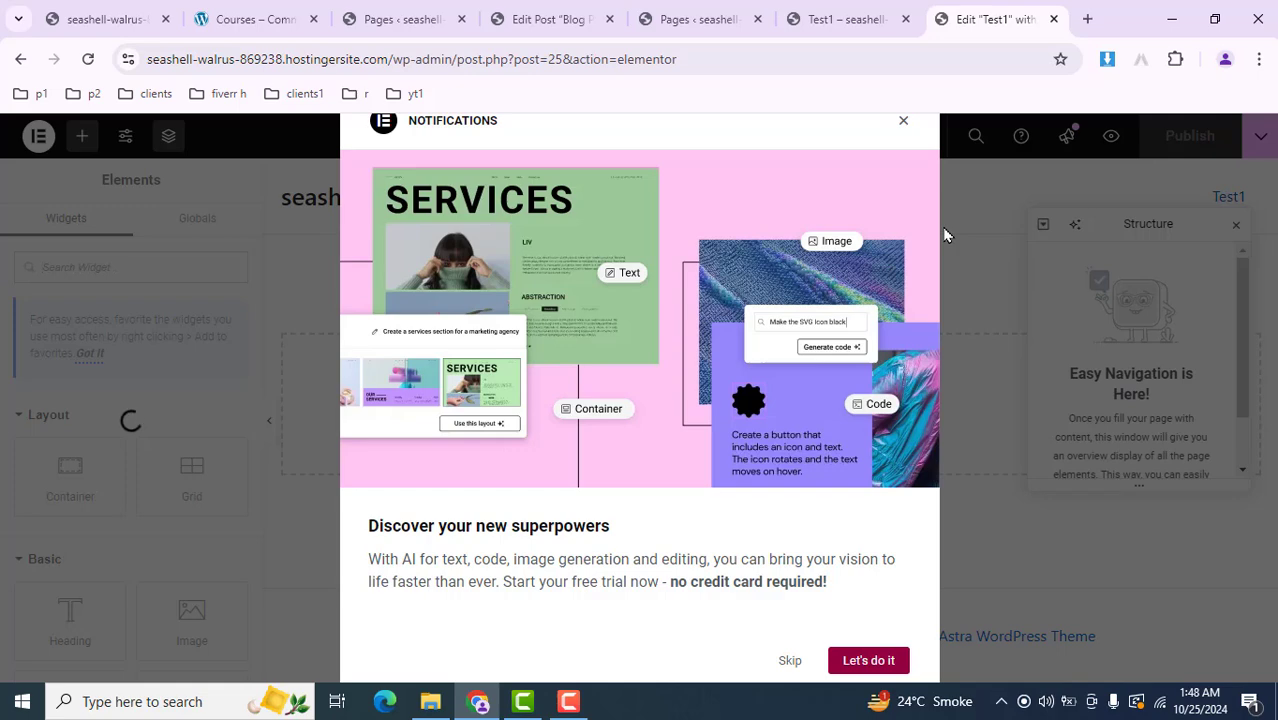
left_click(903, 125)
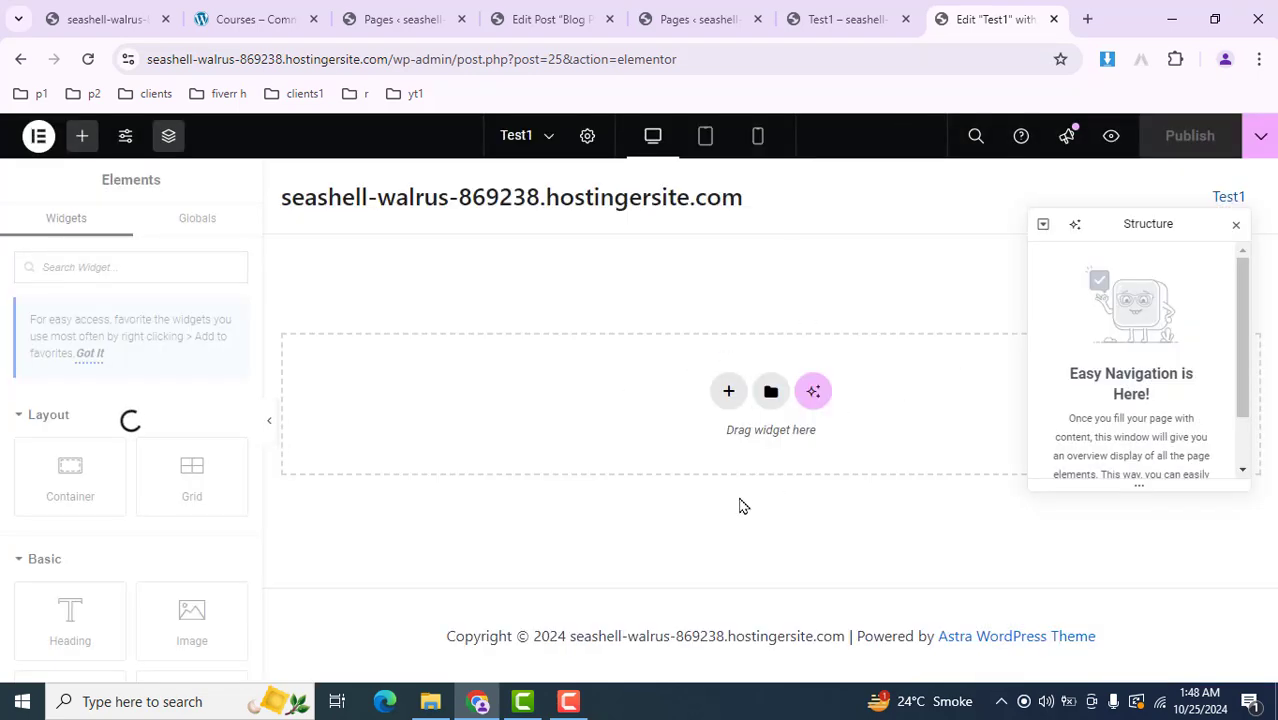
Add a Flexbox container with the single row-direction structure to the Test1 page
left_click(729, 393)
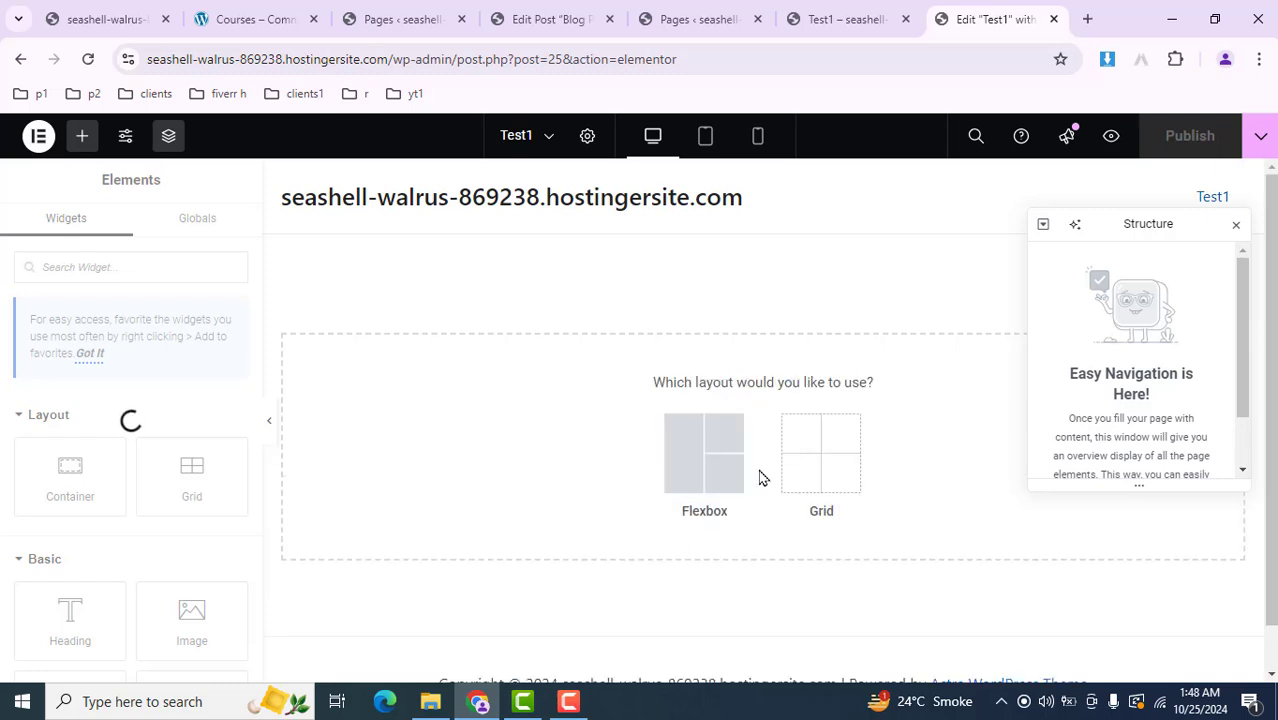
left_click(696, 466)
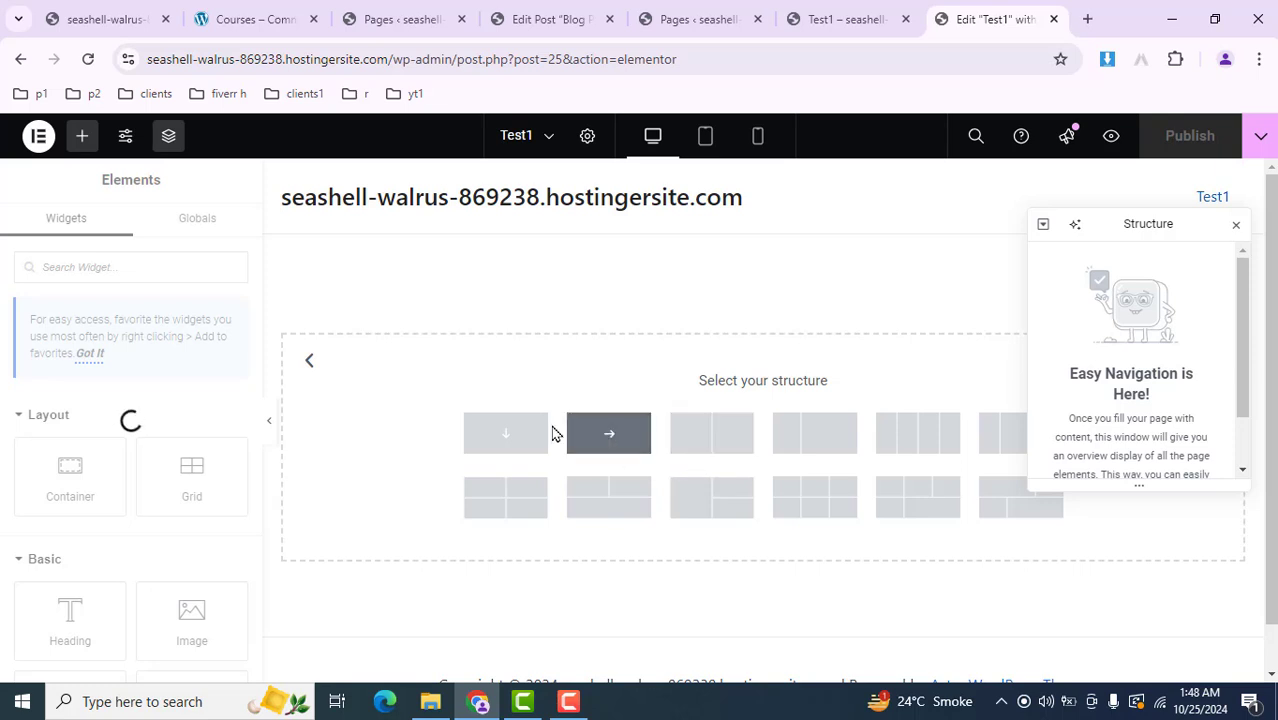
left_click(610, 433)
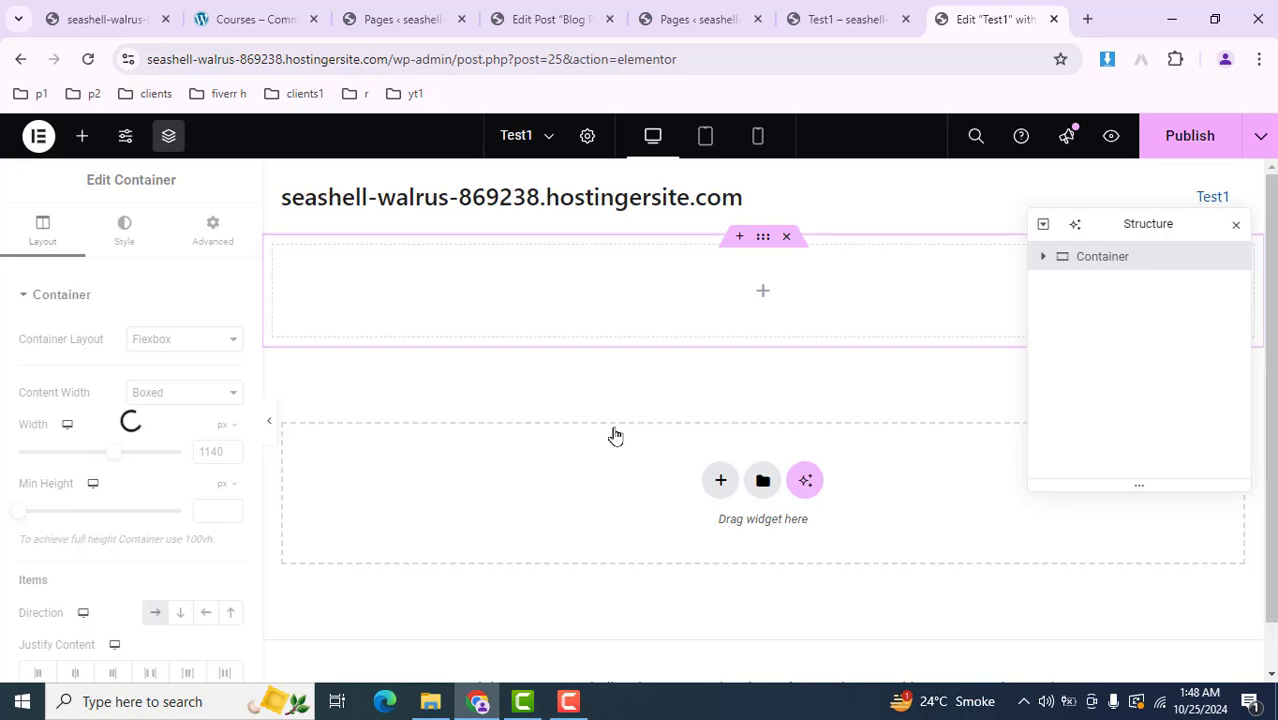
Publish the Test1 page with its empty container and reload the Elementor editor
left_click(763, 295)
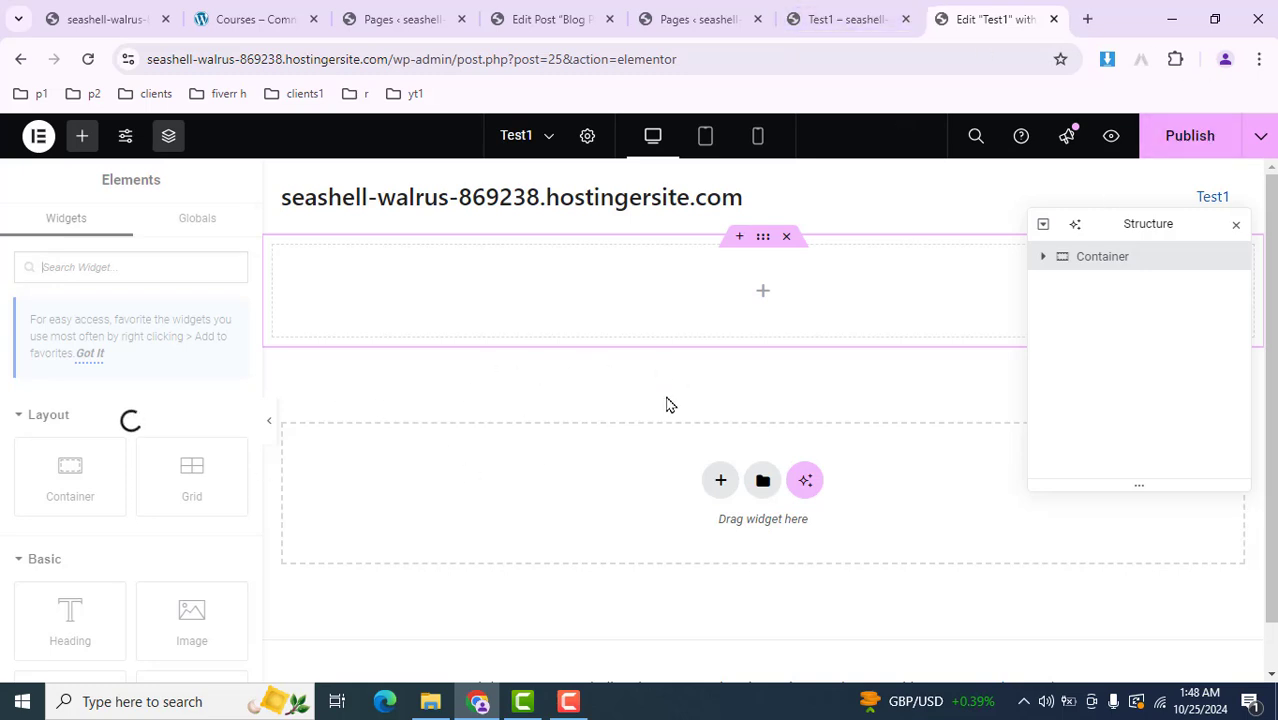
left_click(1186, 142)
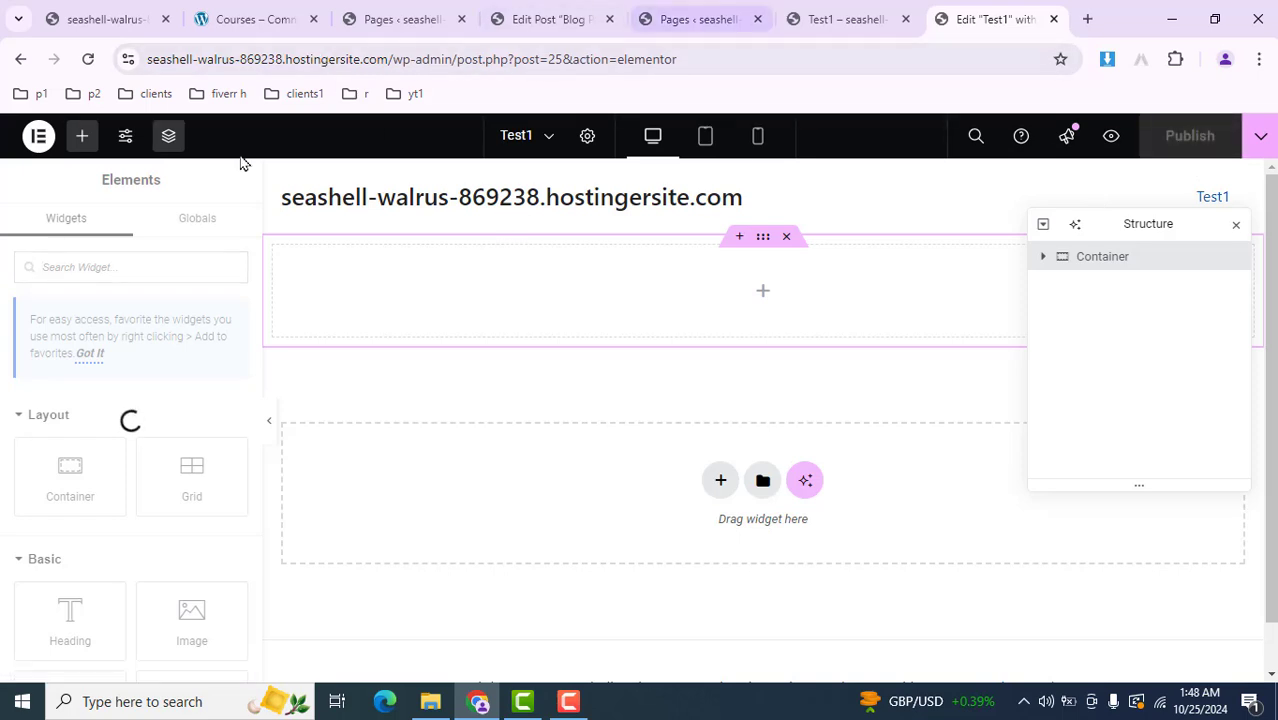
left_click(88, 59)
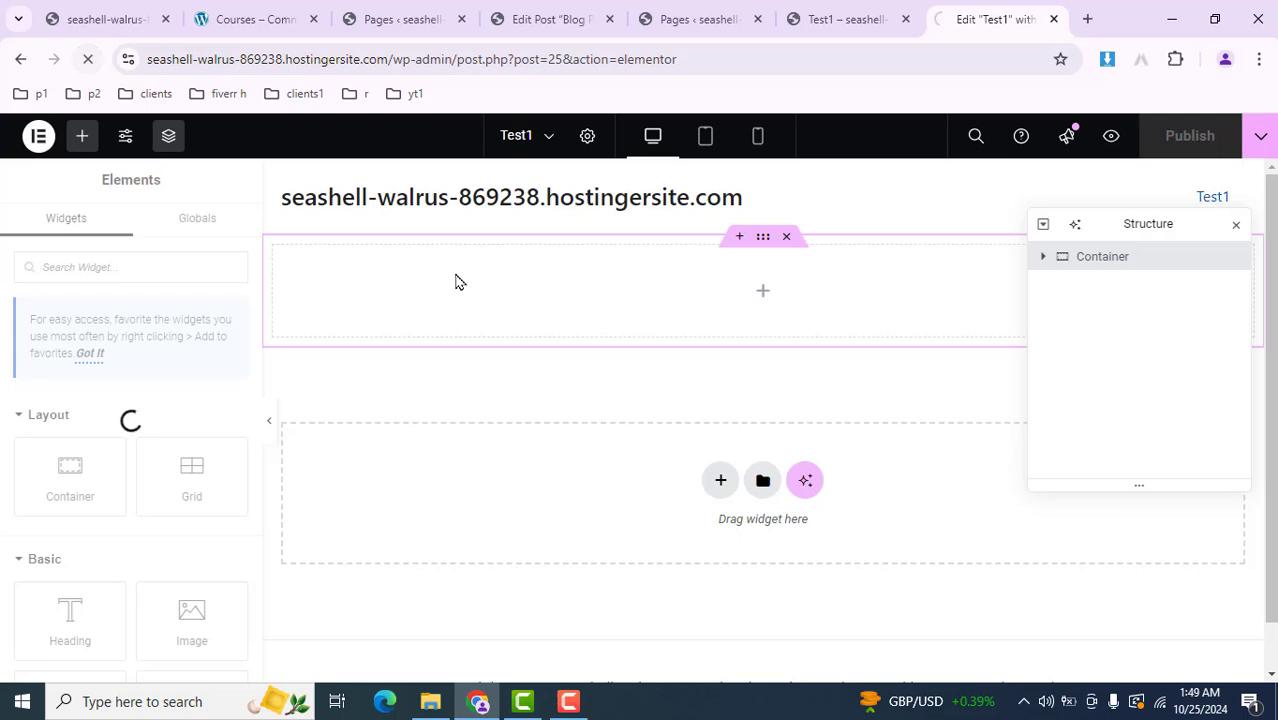
left_click(838, 24)
left_click(995, 14)
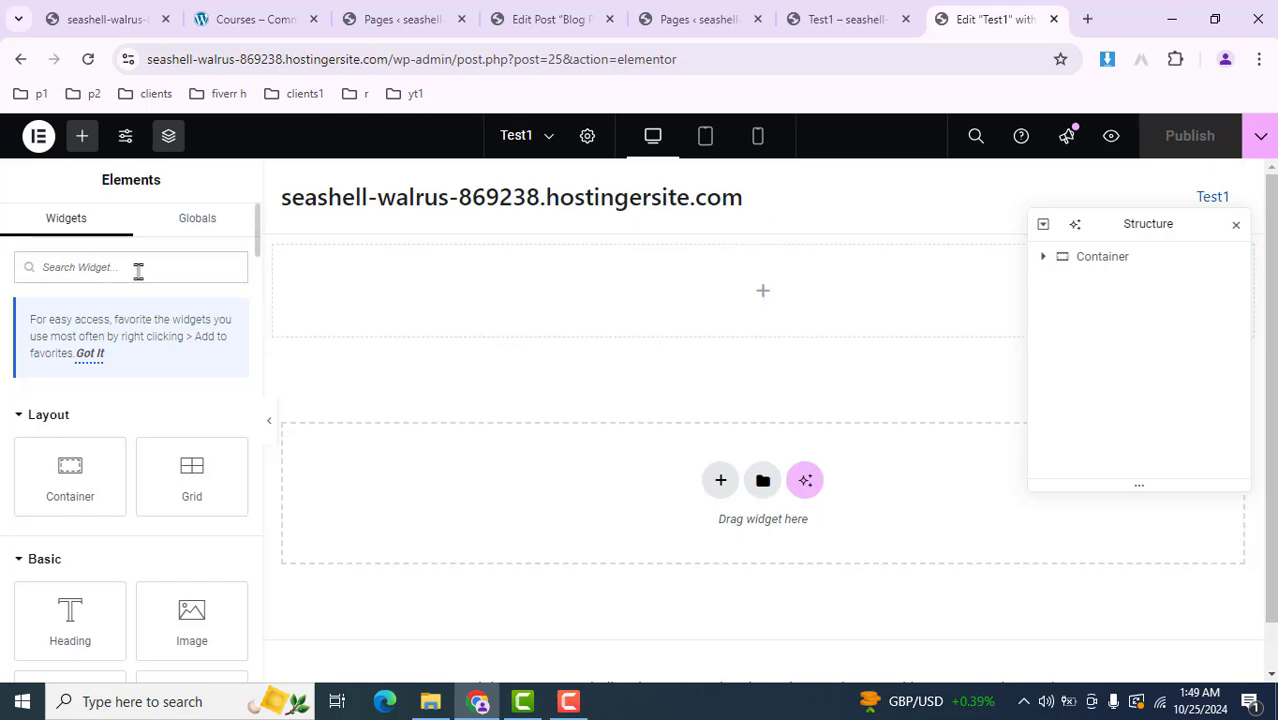
Search the widgets for "code", place a Shortcode widget in the container and set its shortcode to [ymc_filter id='29']
type("code")
left_click_drag(71, 422, 696, 290)
left_click(114, 412)
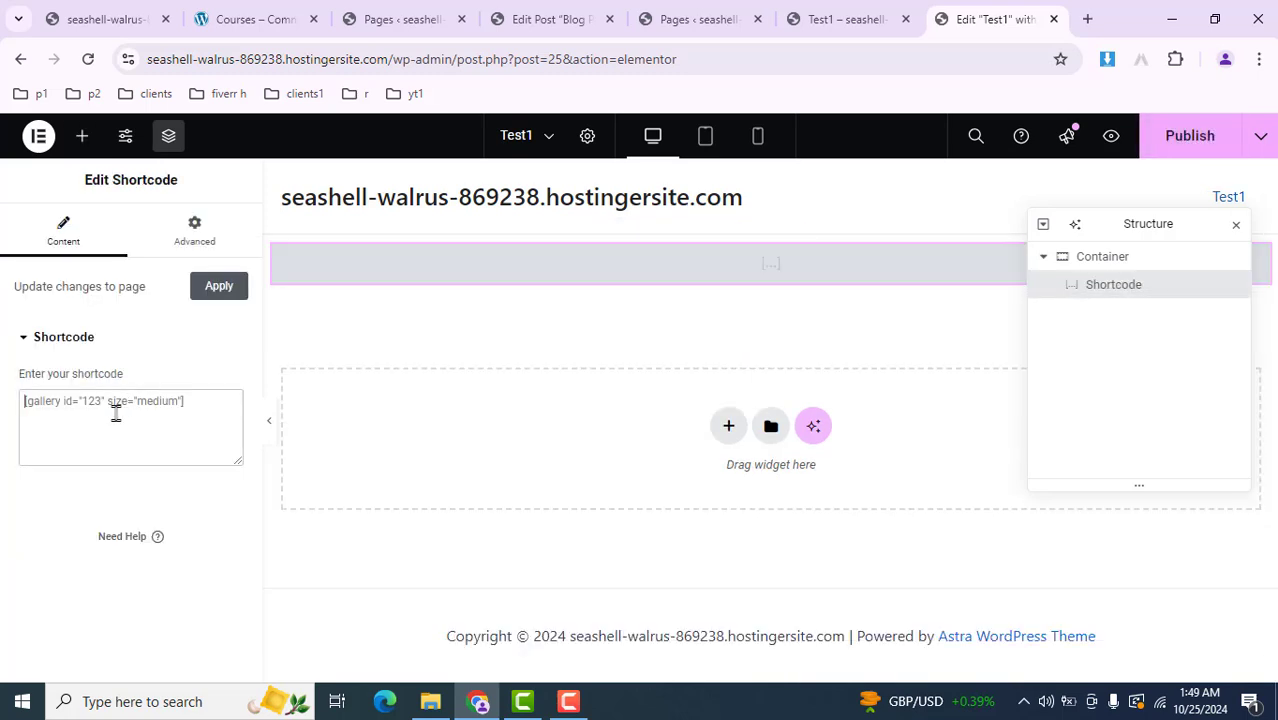
type("[ymc_filter id='29']")
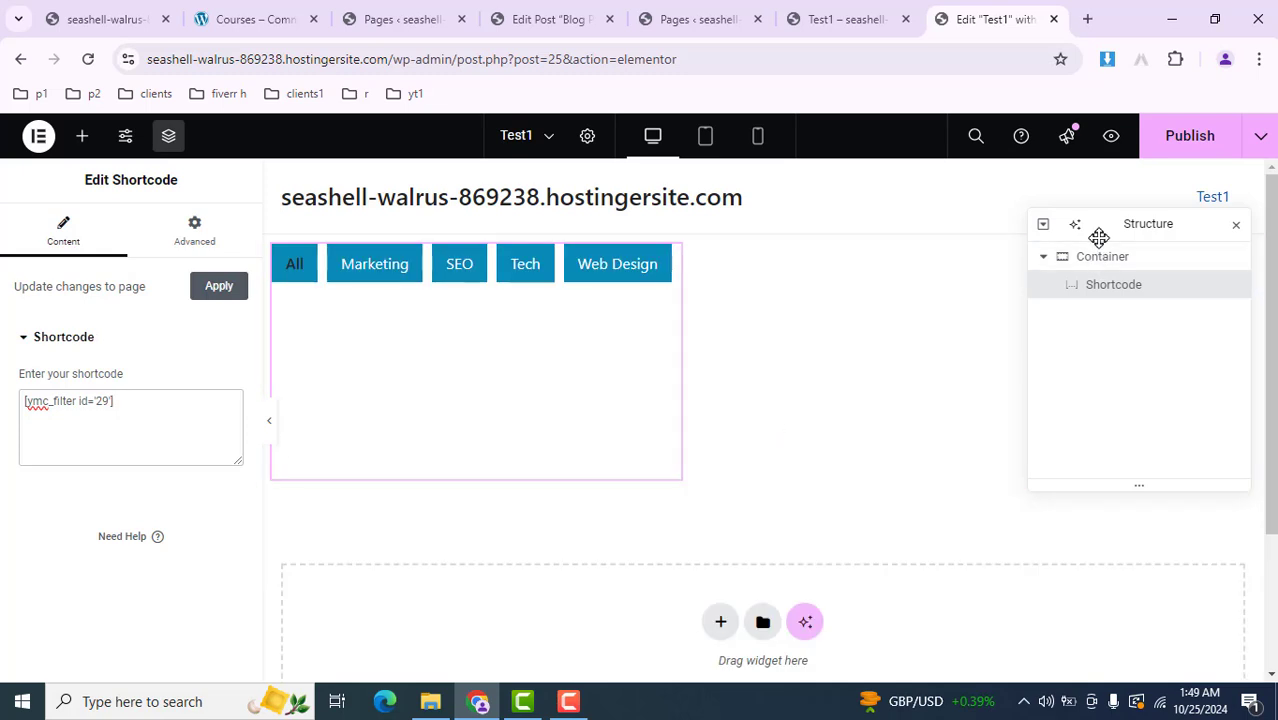
Close the Structure panel, widen the Shortcode widget to the container's full width and publish the page
left_click(1237, 230)
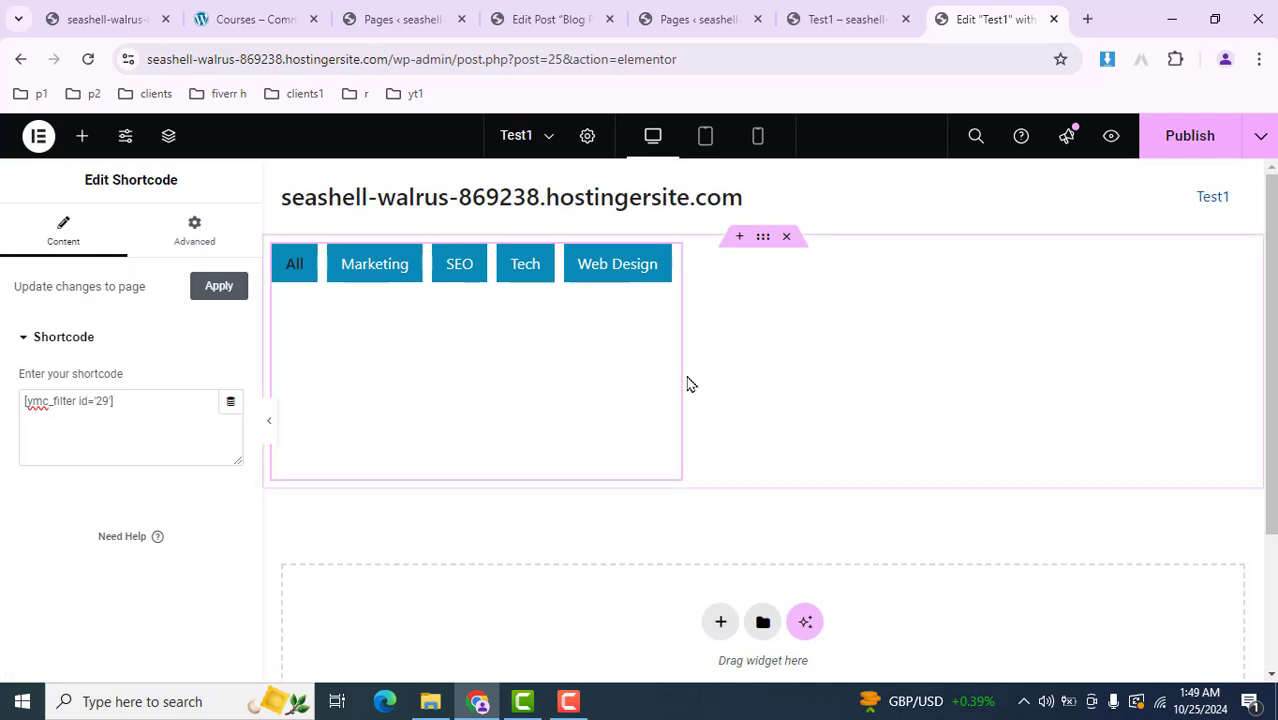
left_click_drag(680, 375, 1258, 368)
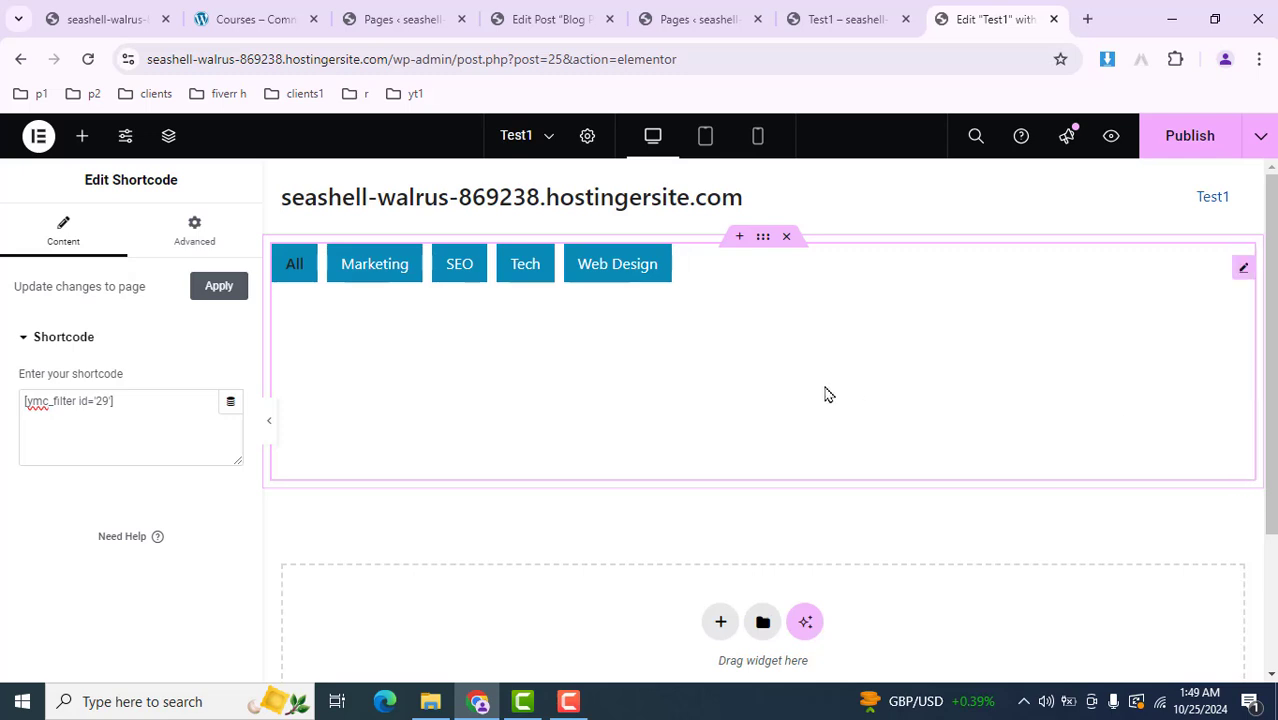
left_click(1188, 144)
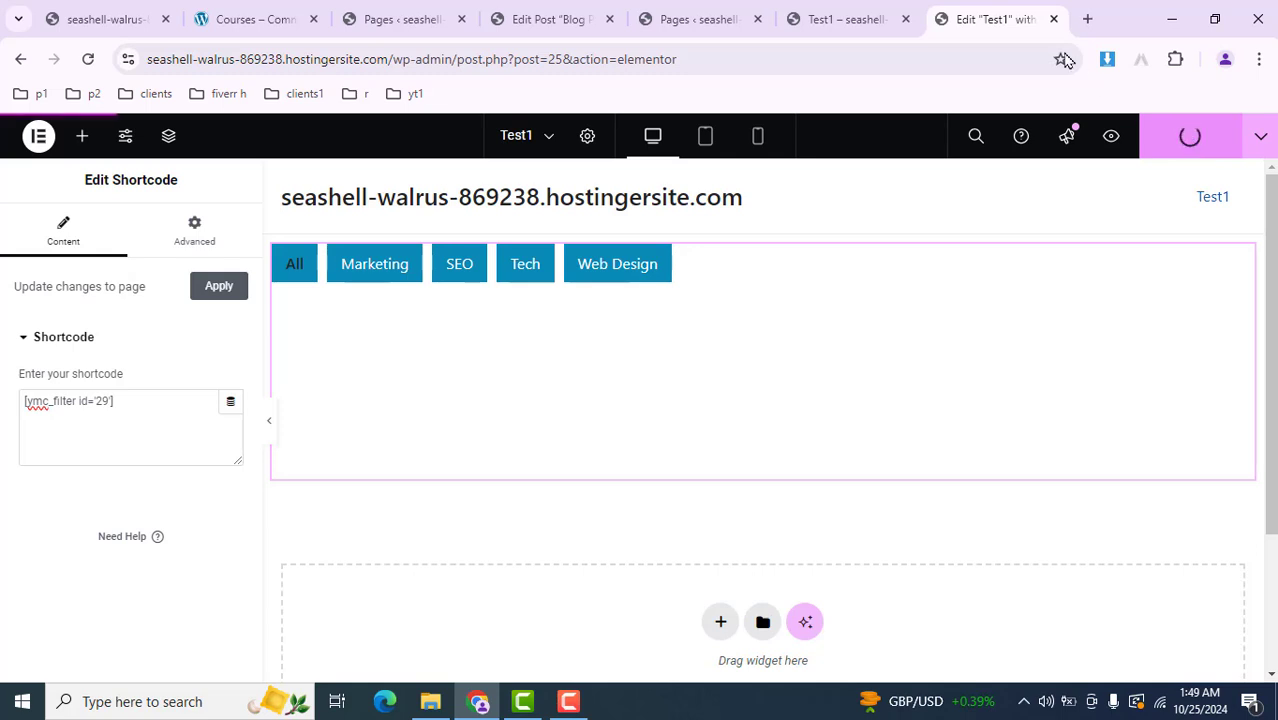
Check the category filter and post grid on the live Test1 page
left_click(870, 12)
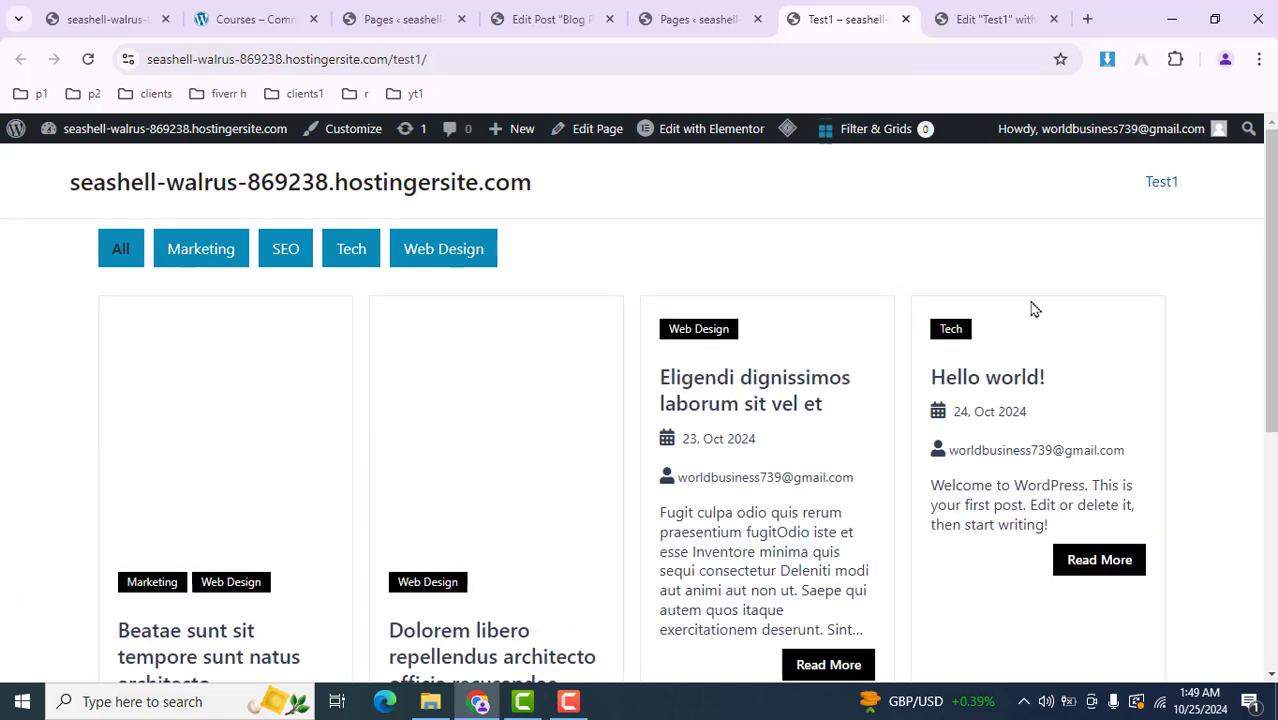
mouse_move(1270, 237)
left_mouse_down()
mouse_move(1268, 423)
mouse_move(1262, 254)
left_mouse_up()
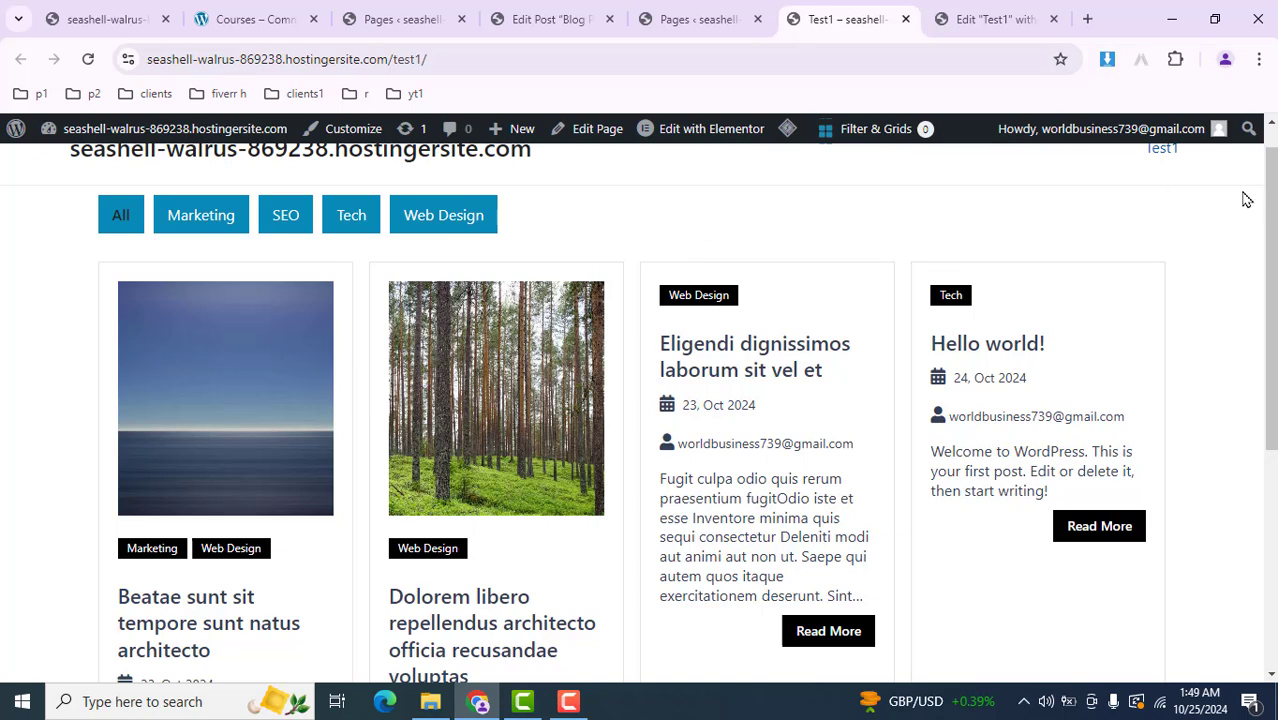
scroll(1266, 196, "up", 1)
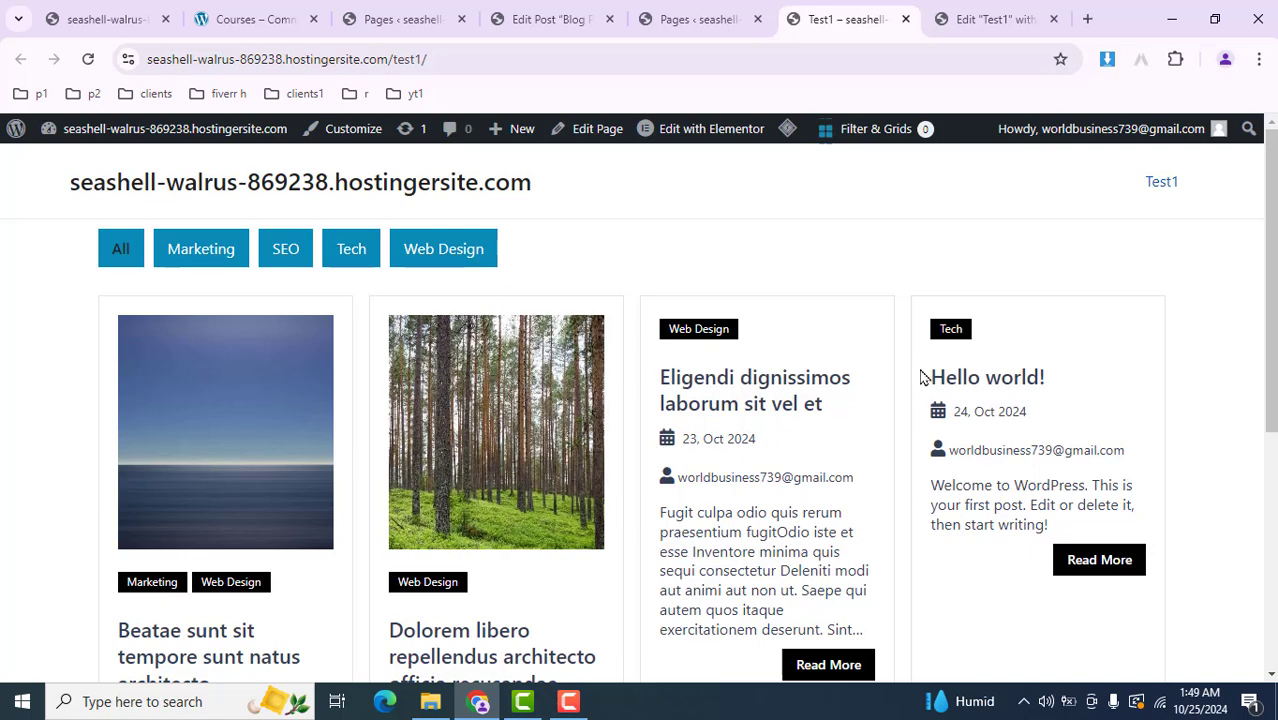
Return to the Blog Post Filter1 settings, make its browser tab the first one and expand the Post Layout options
left_click(1012, 12)
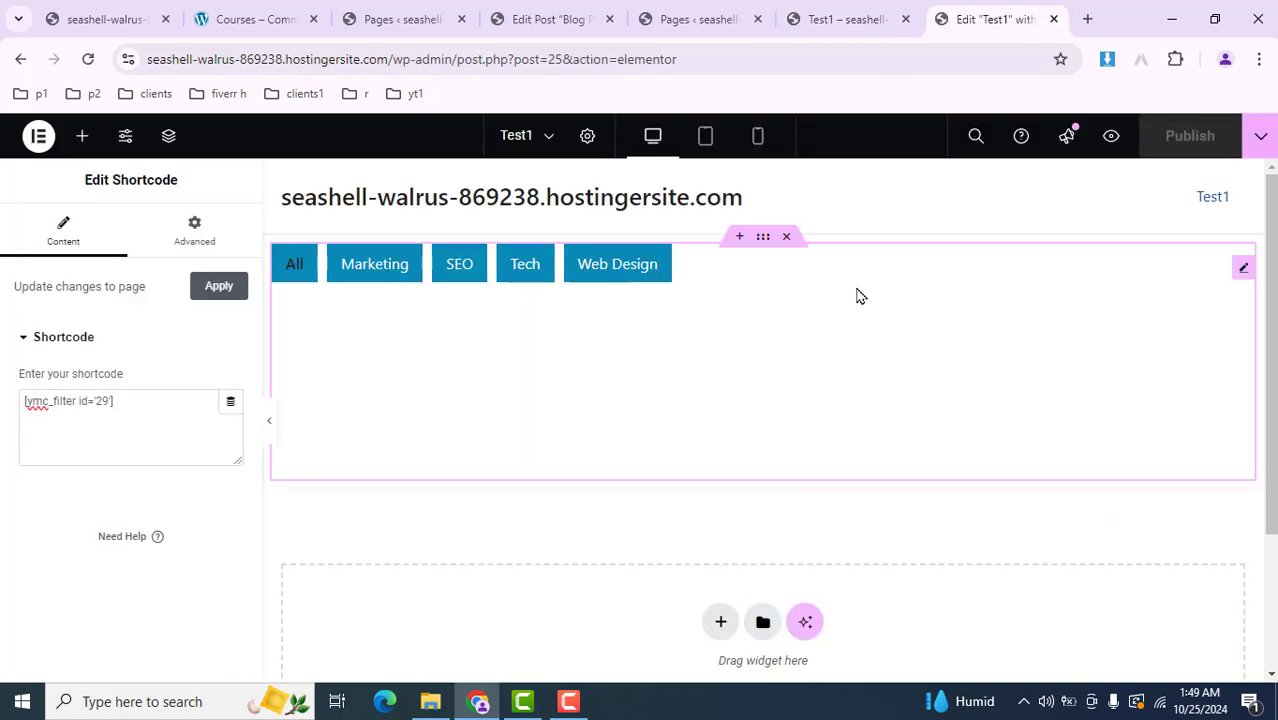
left_click(740, 10)
left_click(550, 14)
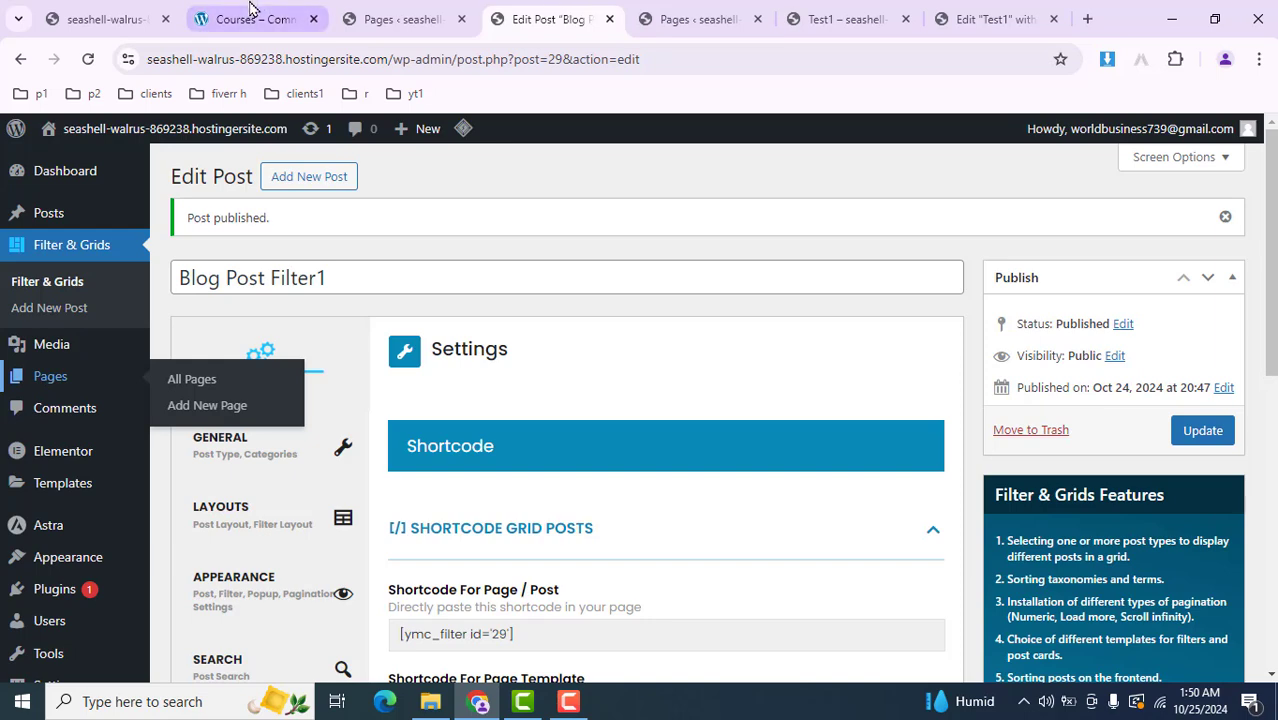
left_click_drag(1271, 229, 1272, 296)
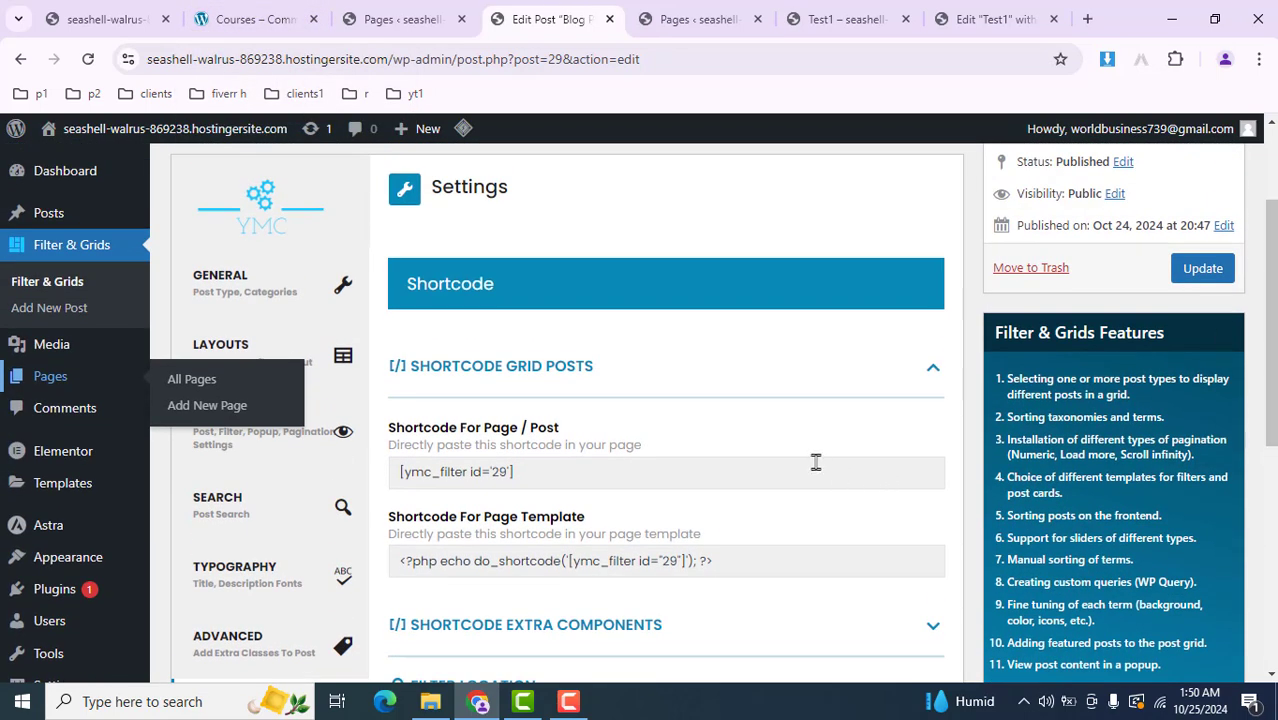
left_click(221, 346)
left_click_drag(525, 11, 100, 11)
left_click(553, 433)
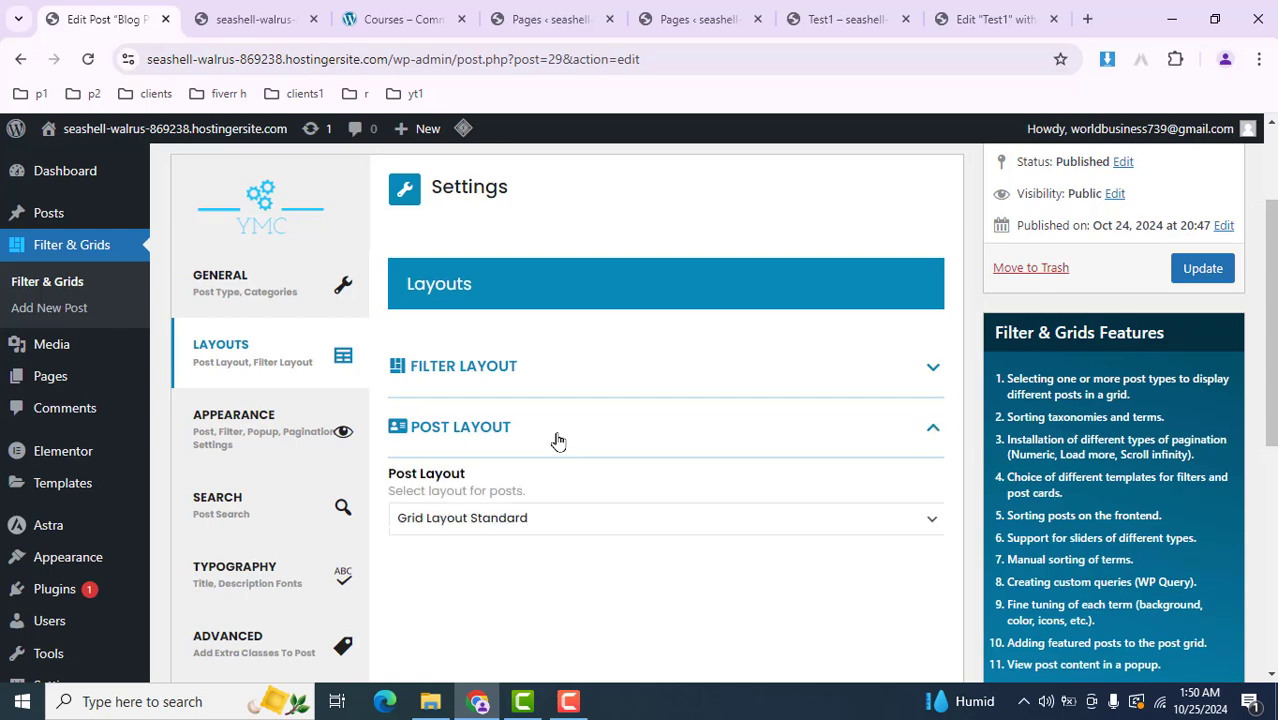
Set the post grid's Column Layout to 3 columns for both desktop sizes and 2 for the larger tablet size
left_click_drag(1274, 376, 1274, 516)
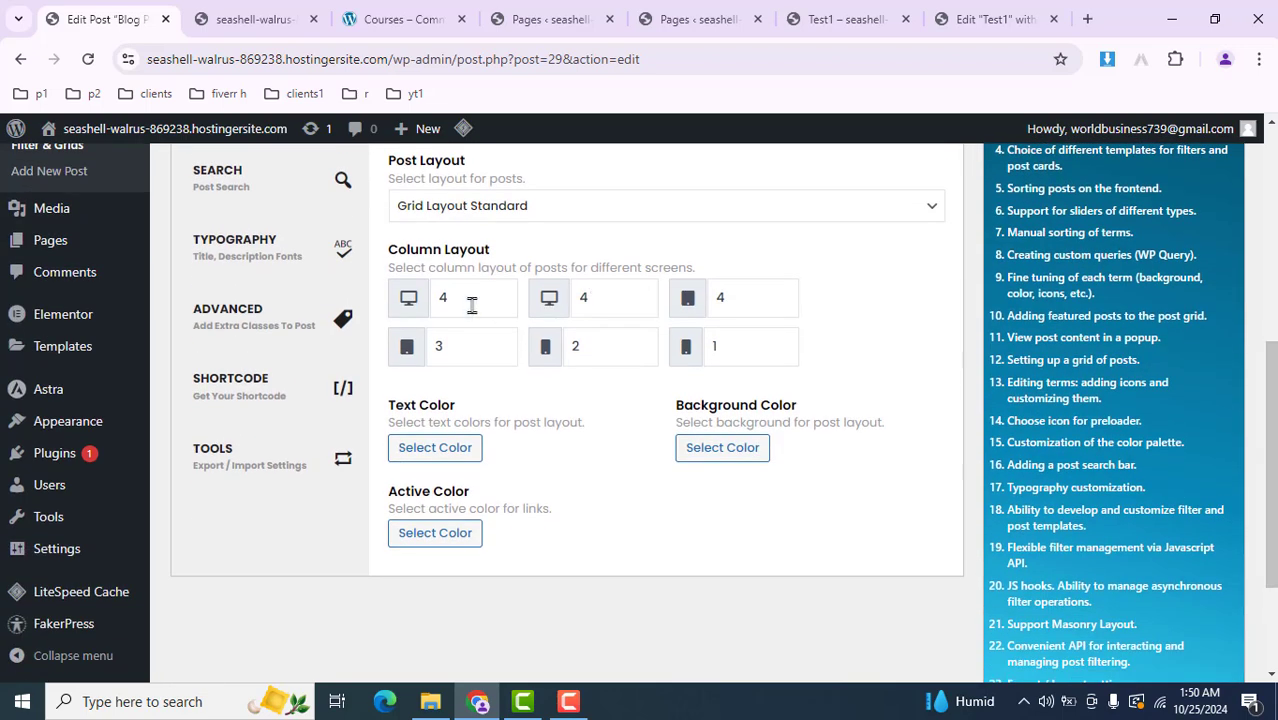
double_click(442, 297)
left_click_drag(598, 297, 553, 305)
left_click_drag(752, 300, 650, 302)
type("2")
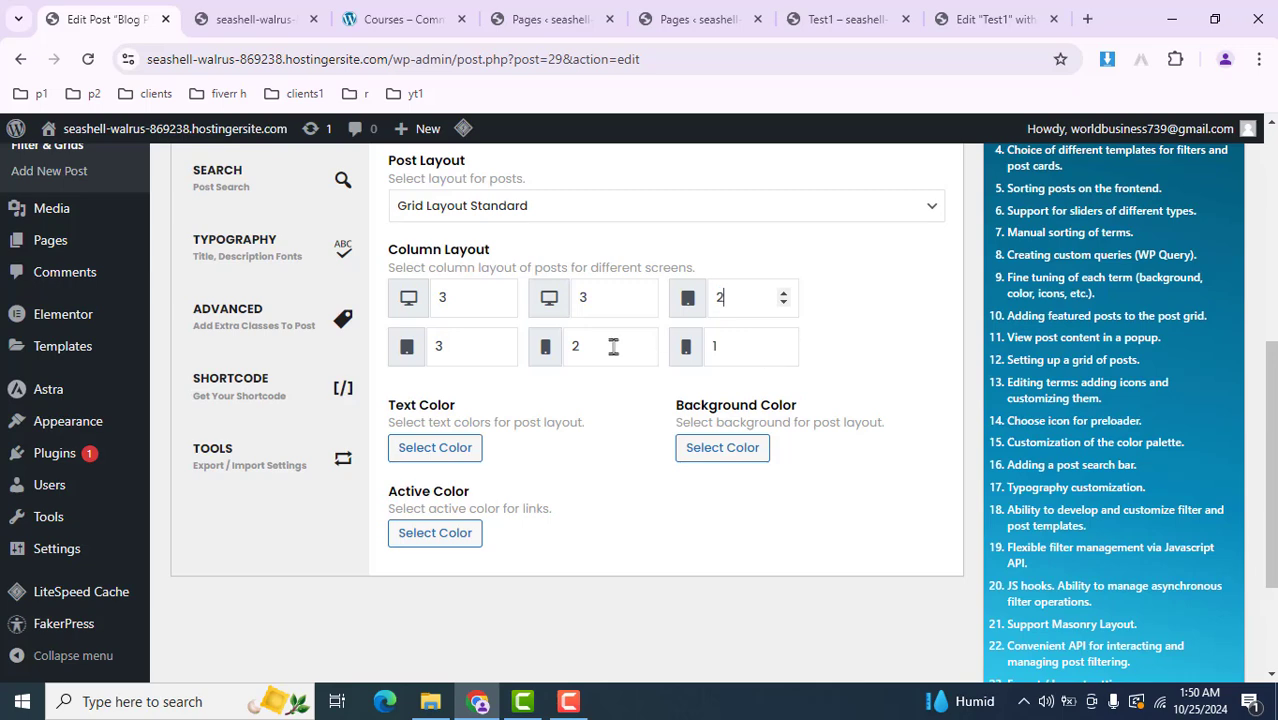
Set the smaller tablet size's Column Layout to 2 columns and update Blog Post Filter1
left_click_drag(494, 346, 403, 356)
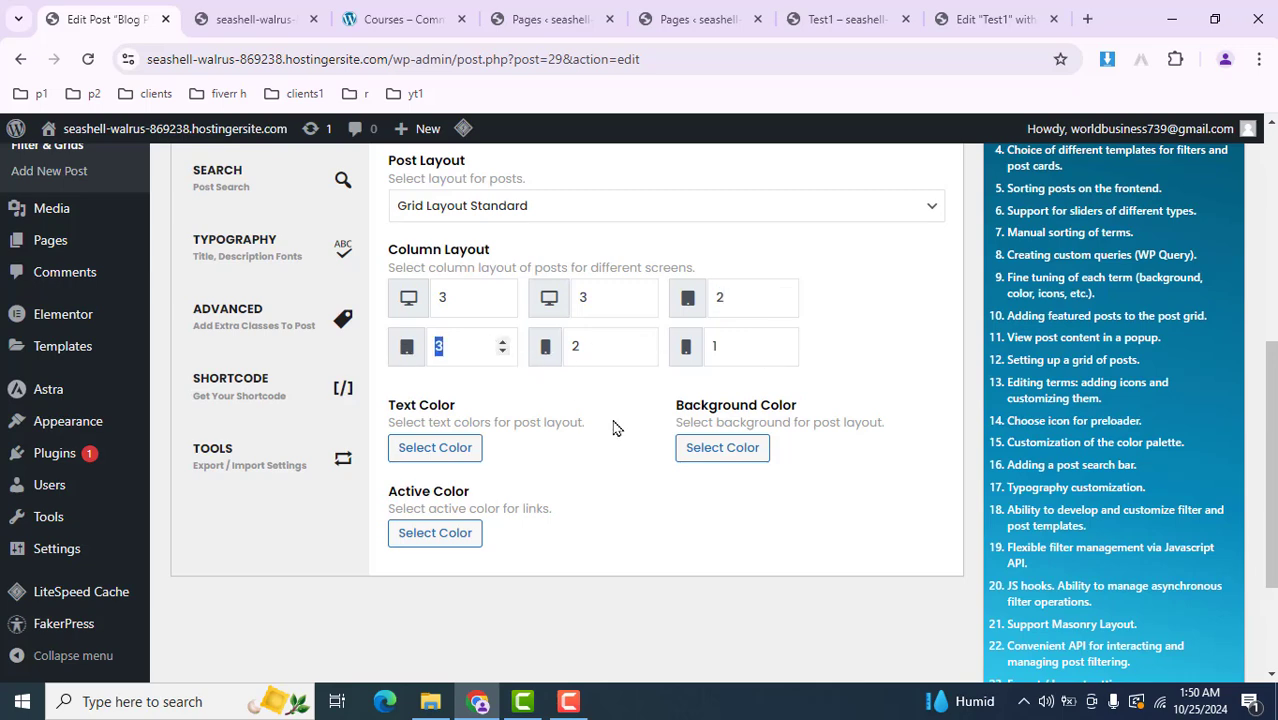
scroll(978, 444, "down", 2)
scroll(1226, 211, "up", 5)
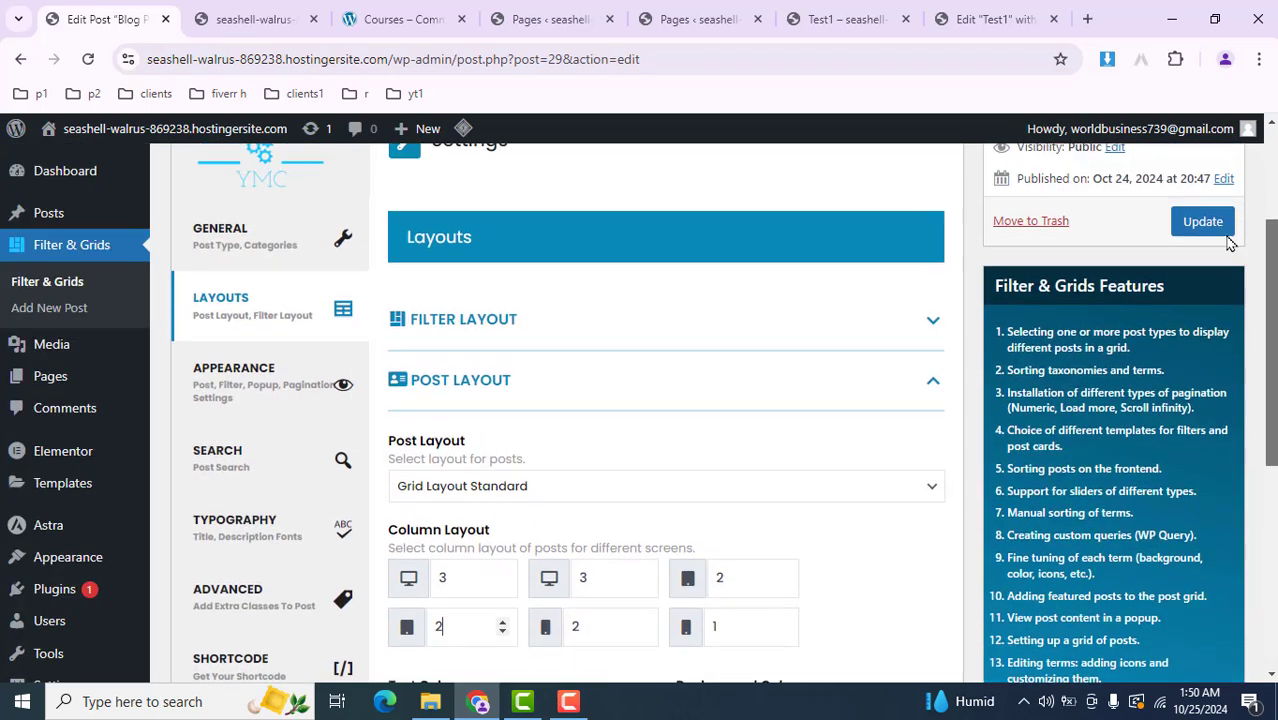
left_click(1205, 300)
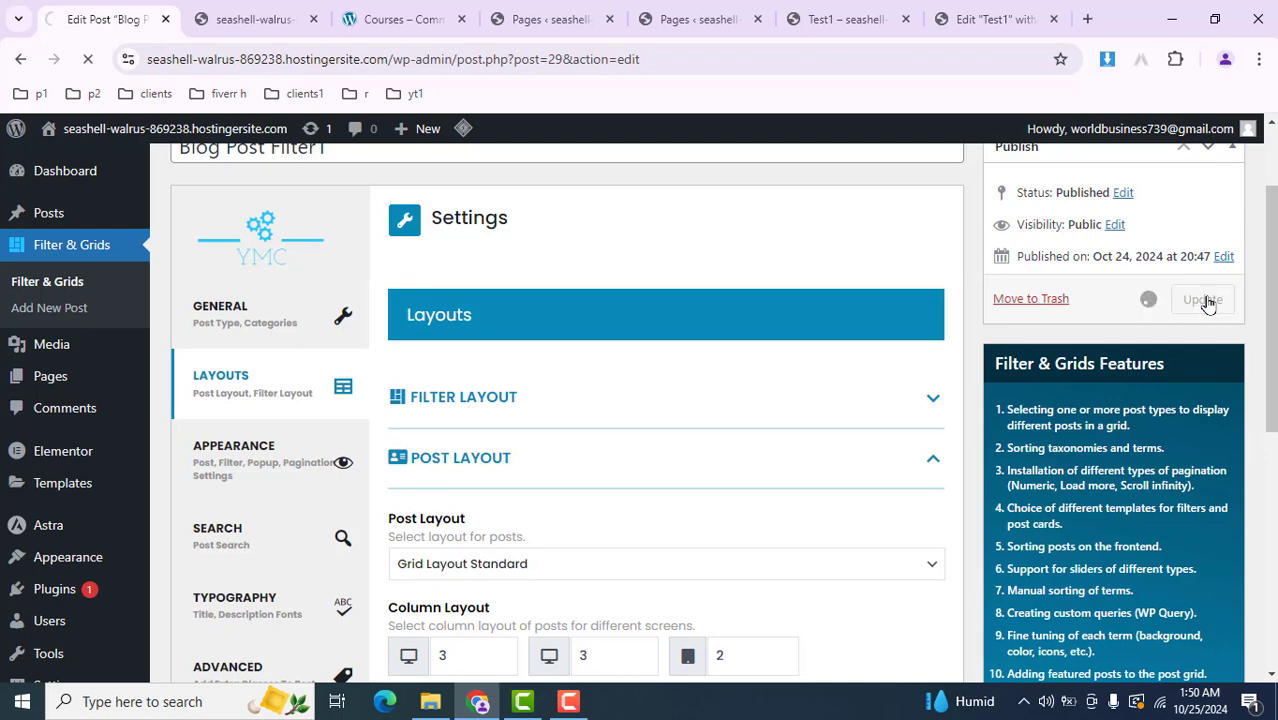
Move the live Test1 page's browser tab to the end and check the updated post grid columns
left_click(858, 19)
left_click_drag(925, 7, 975, 10)
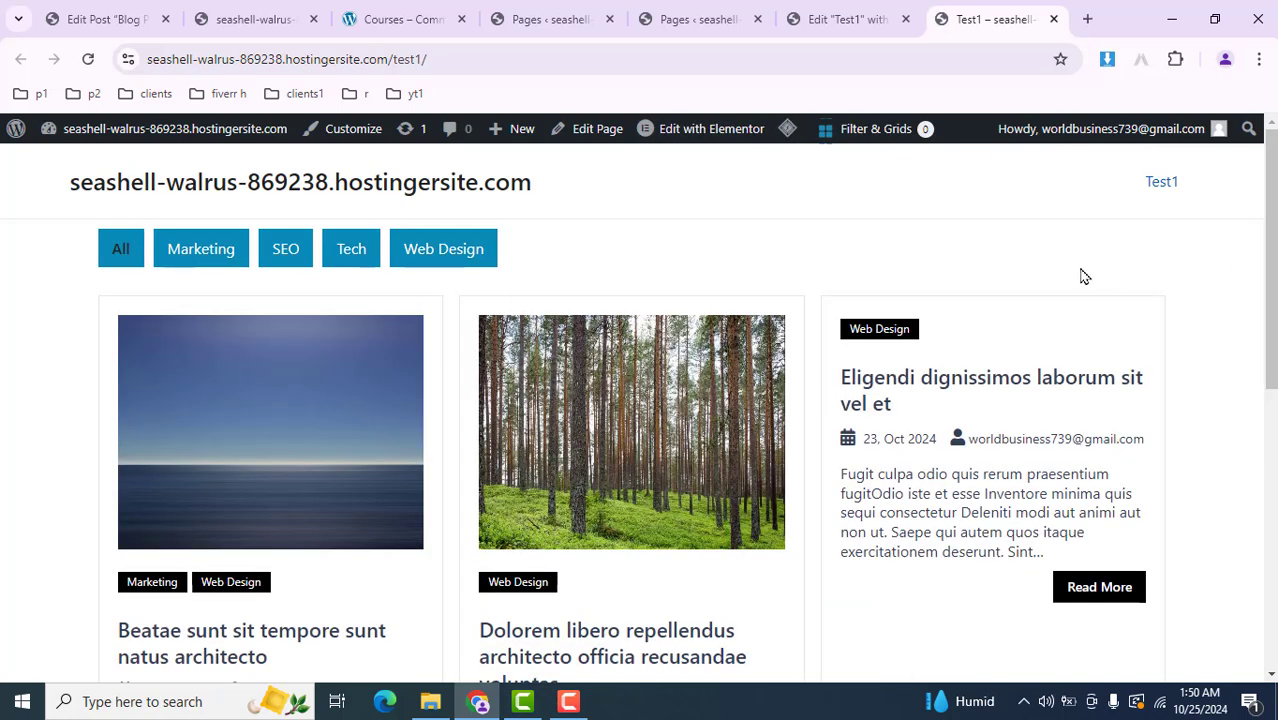
left_click_drag(1270, 266, 1253, 243)
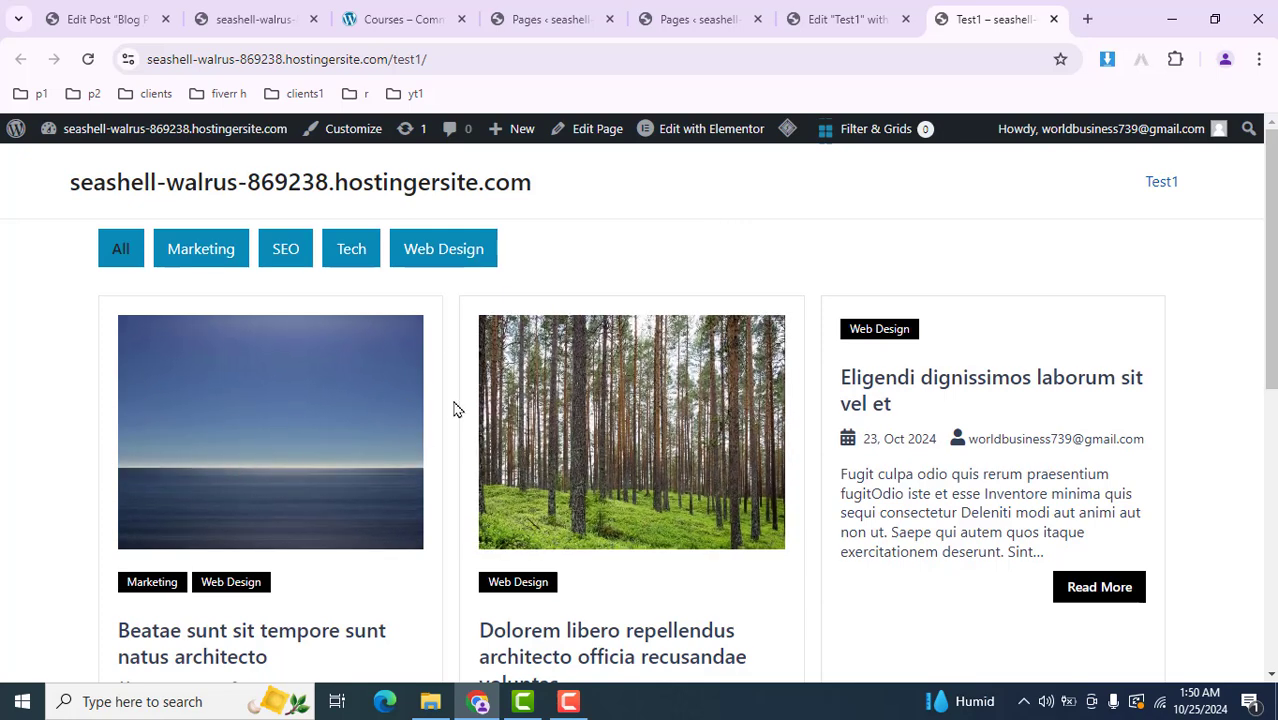
Return to the Blog Post Filter1 settings and enable Post Search in the Search options
left_click(95, 19)
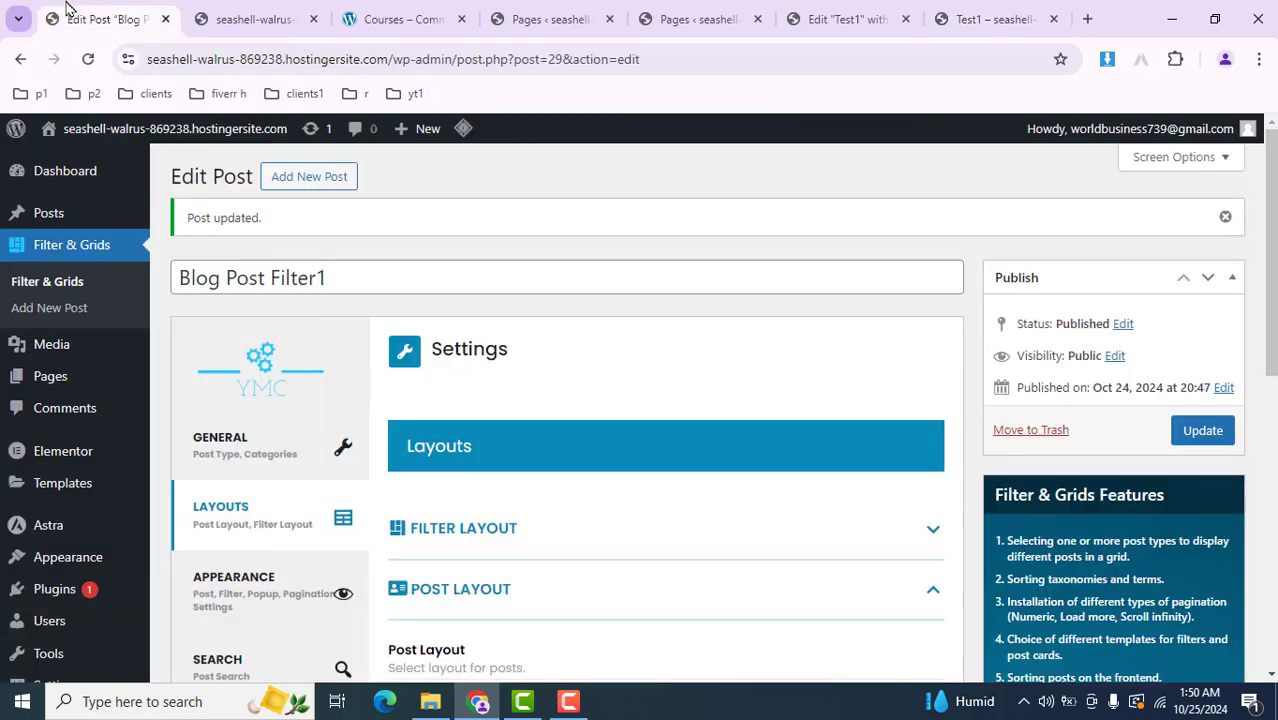
scroll(700, 400, "down", 2)
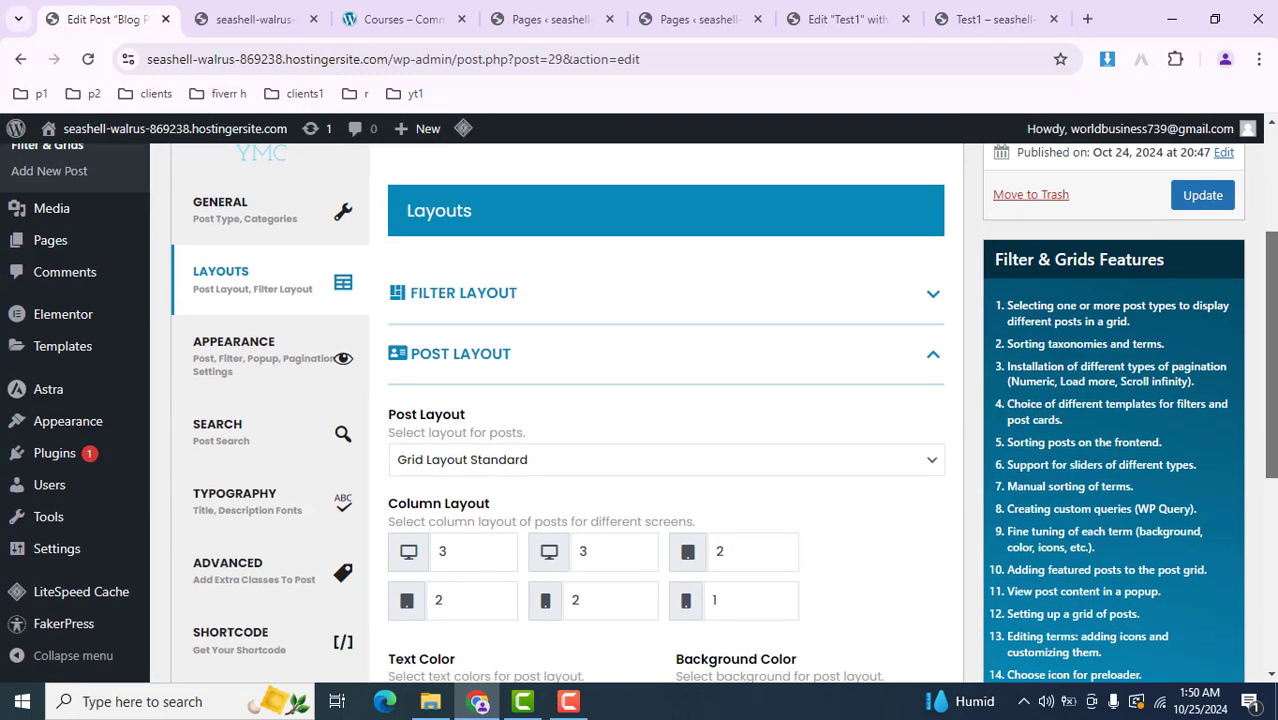
left_click(245, 428)
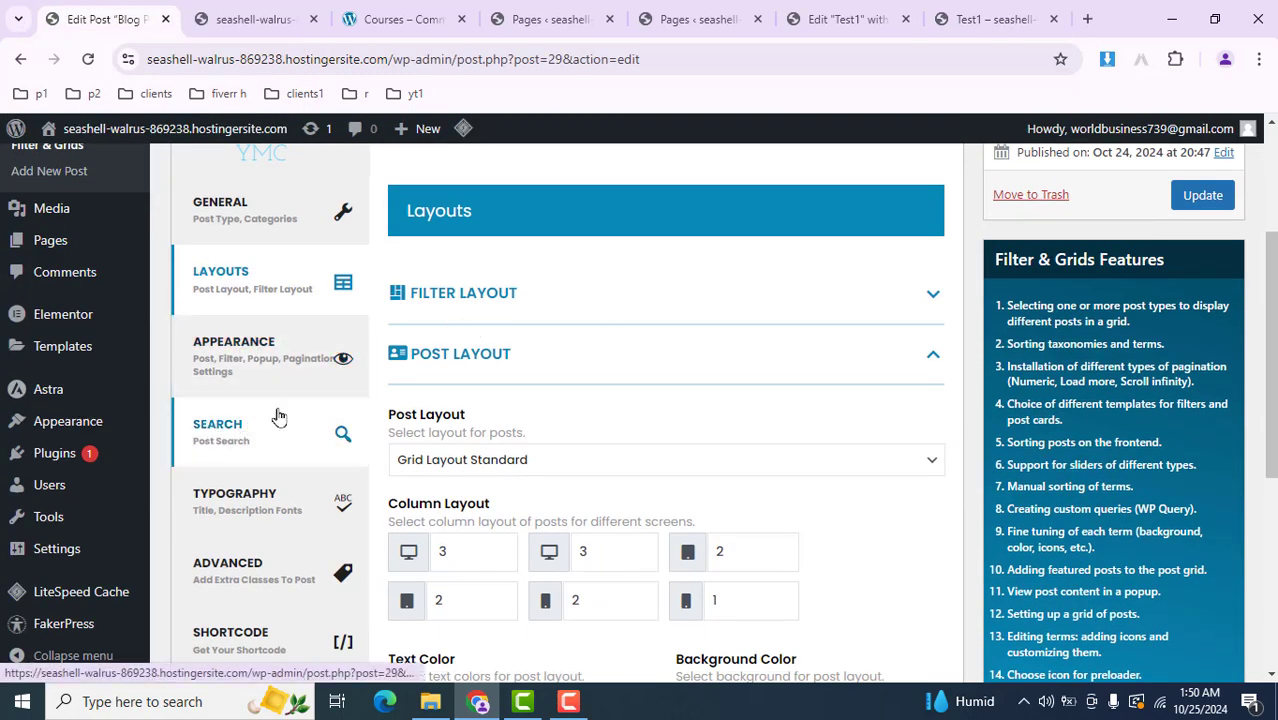
left_click(490, 290)
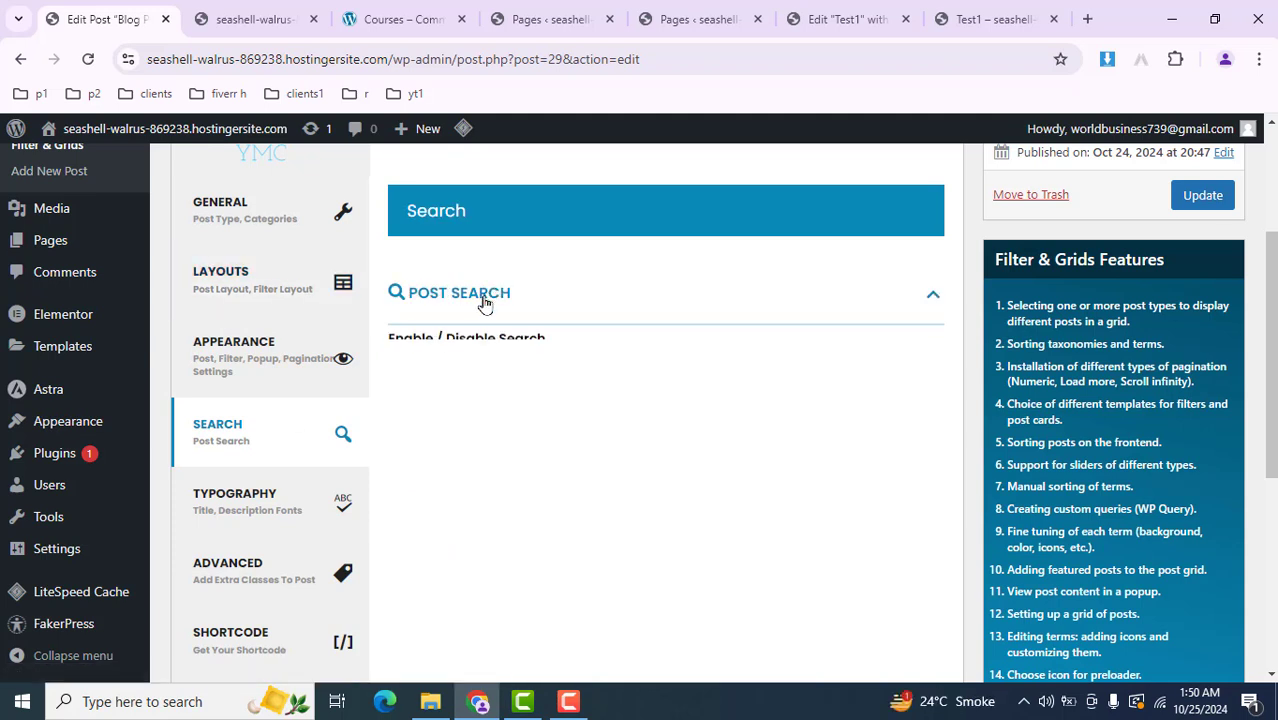
left_click(428, 403)
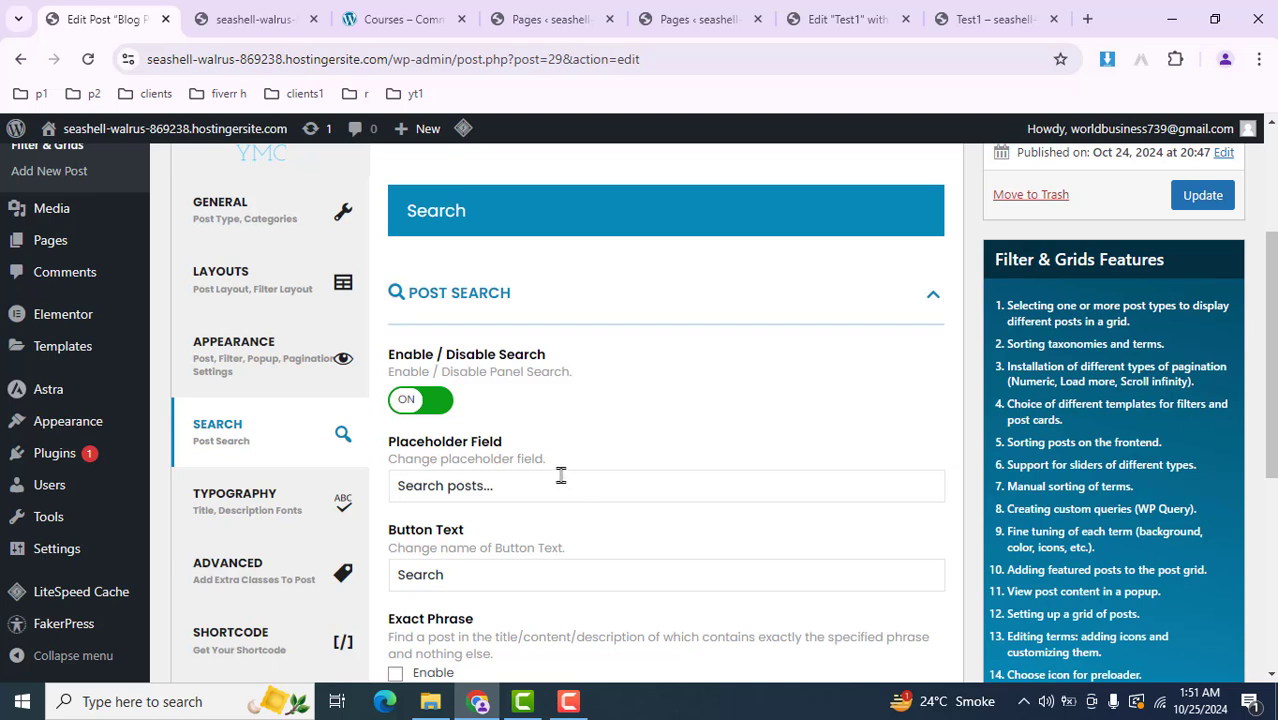
Review the Placeholder Field, Button Text and remaining search options, and update Blog Post Filter1 to save the enabled search
left_click_drag(448, 488, 492, 490)
left_click_drag(517, 587, 378, 607)
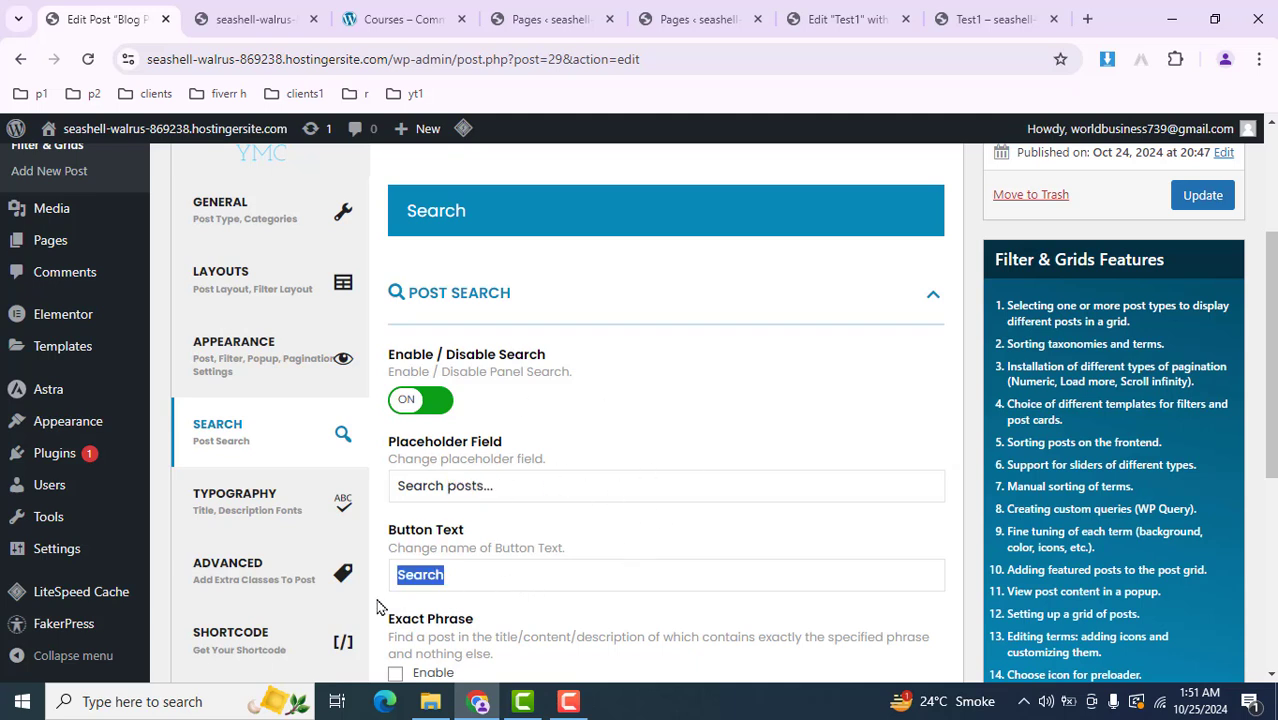
left_click_drag(1271, 348, 1257, 446)
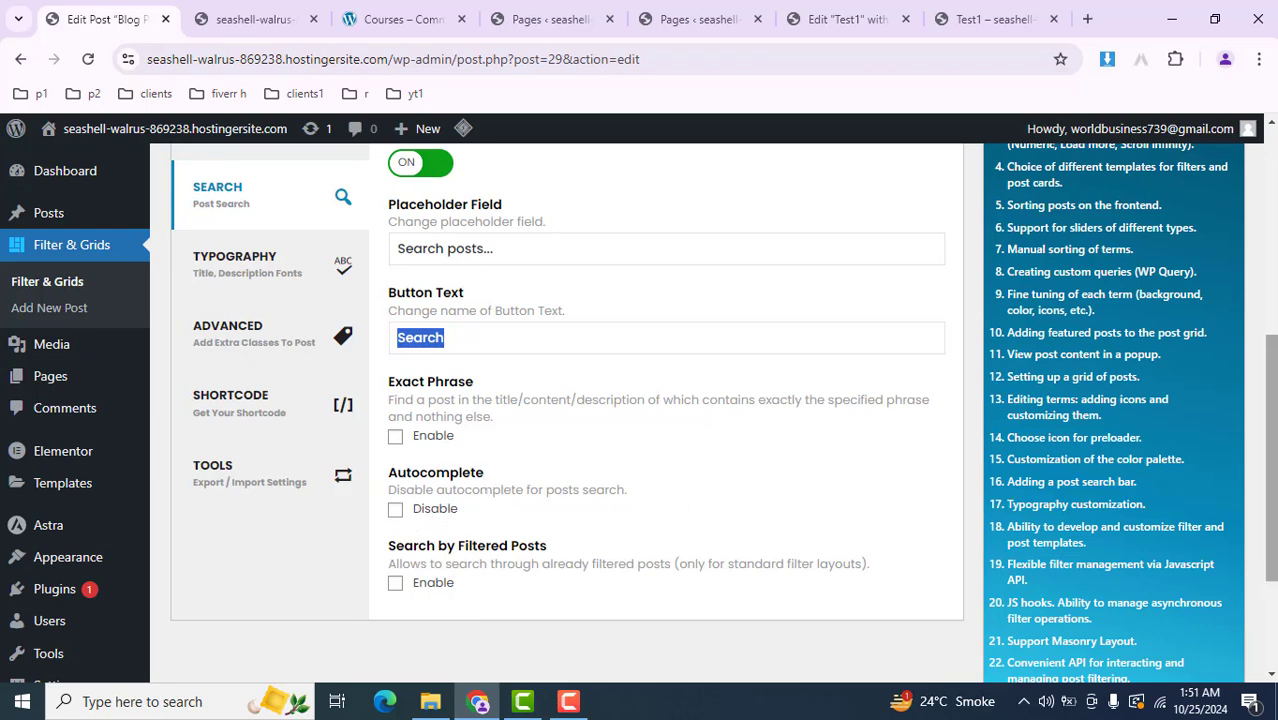
left_click_drag(1270, 460, 1270, 290)
left_click(1205, 342)
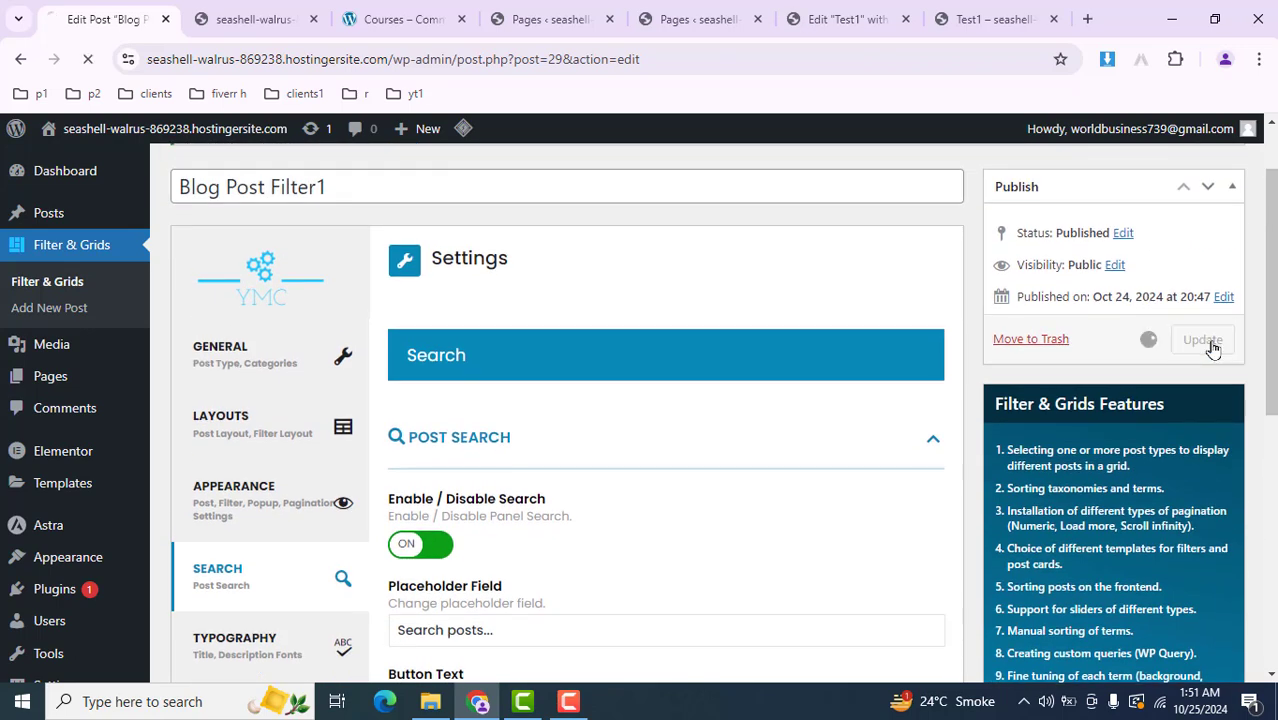
Check the search bar and category filter buttons above the posts on the live Test1 page
left_click(995, 9)
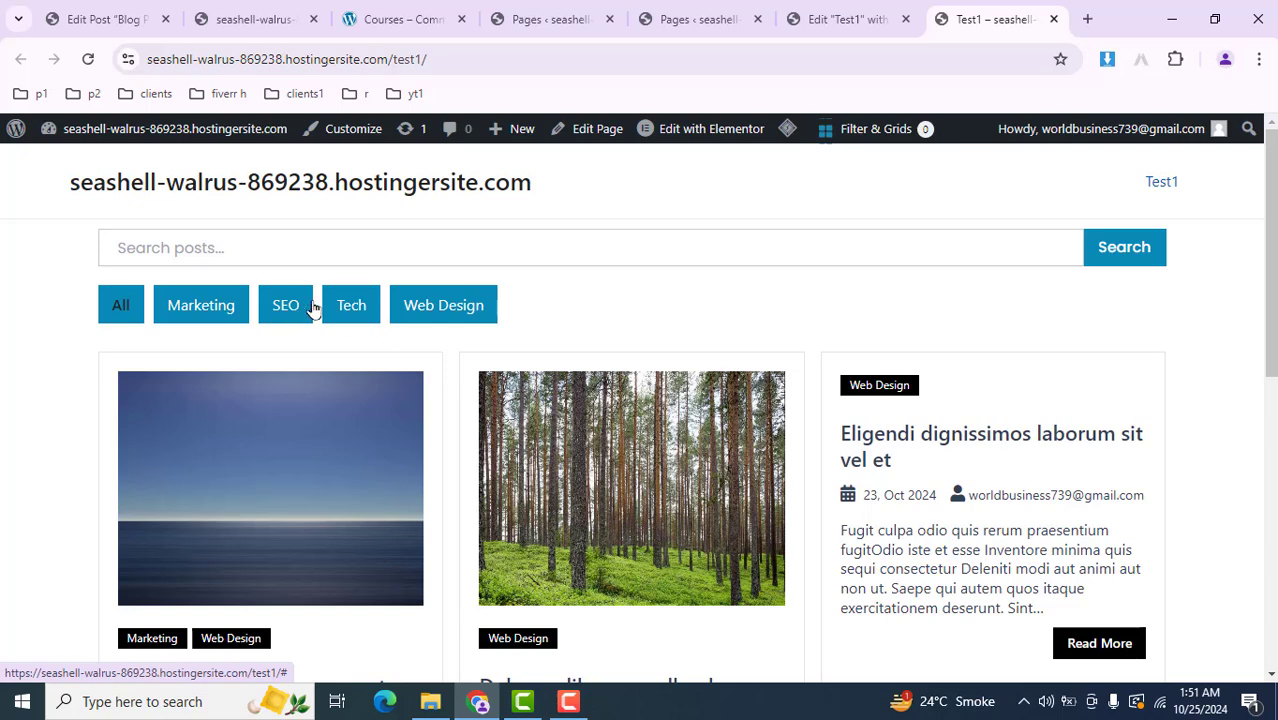
left_click(130, 19)
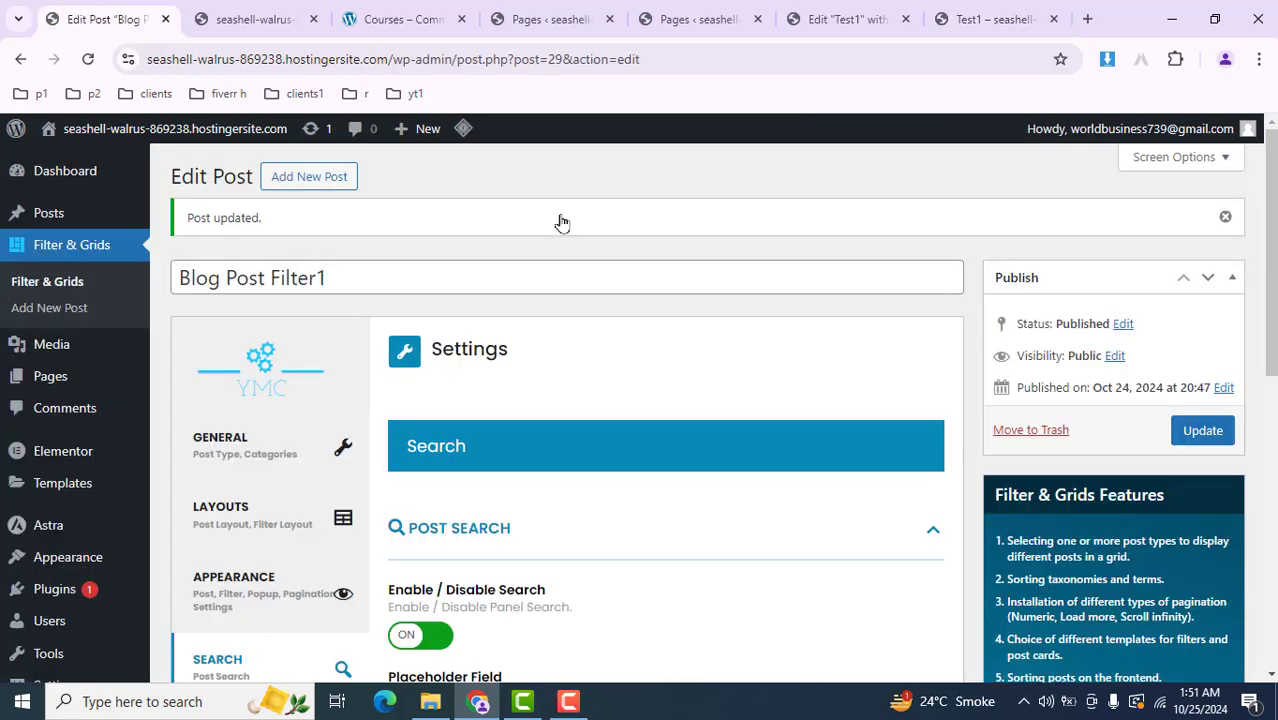
scroll(728, 348, "down", 3)
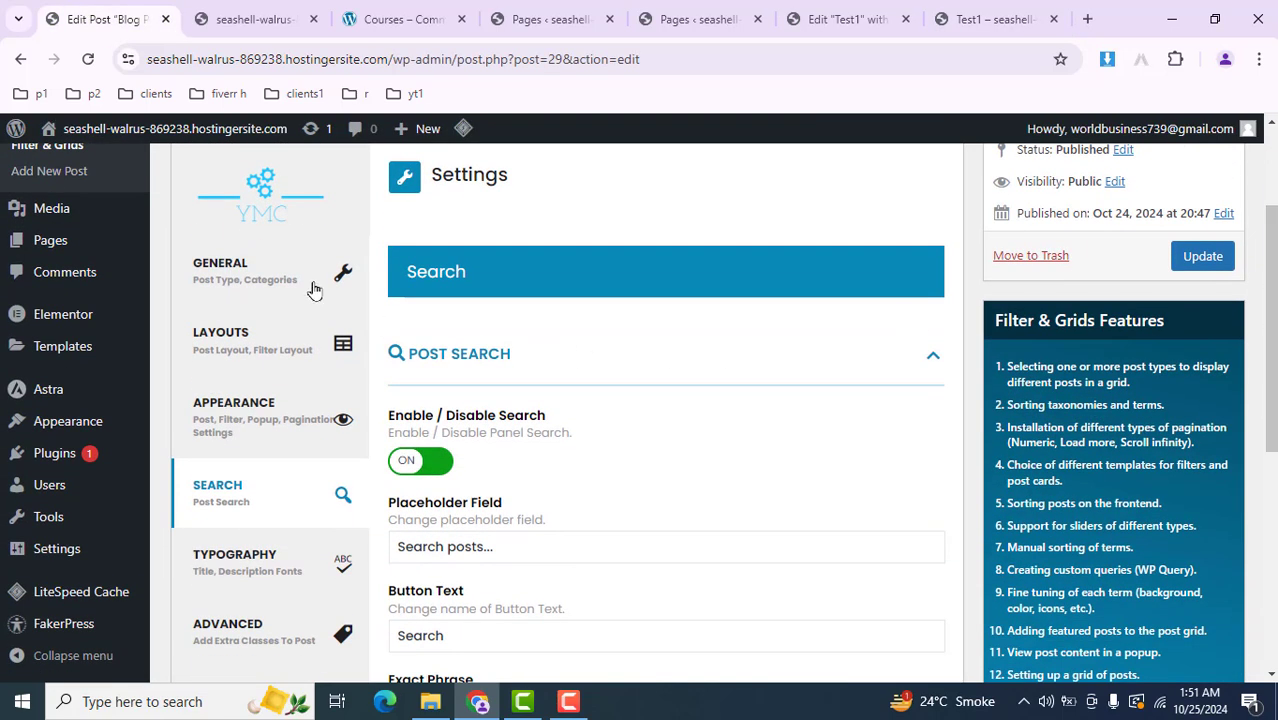
left_click(970, 16)
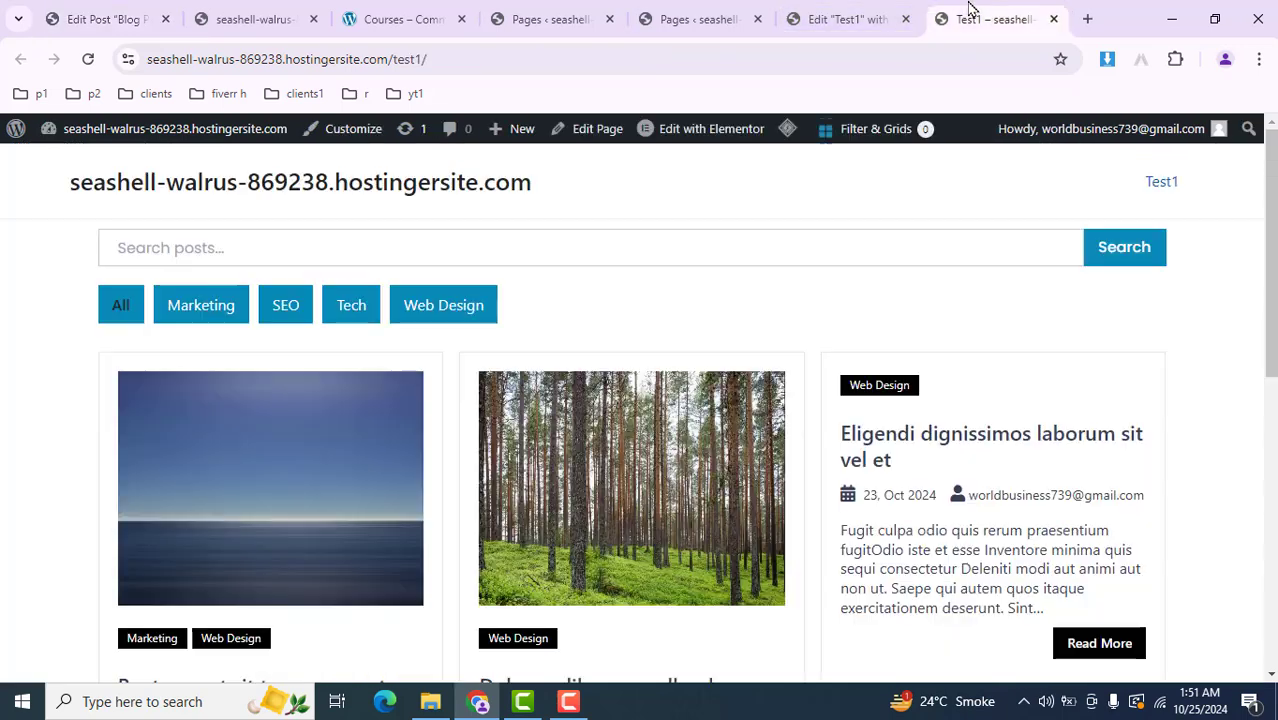
Change Blog Post Filter1's Filter Layout to Dropdown Filter and update the filter
left_click(88, 10)
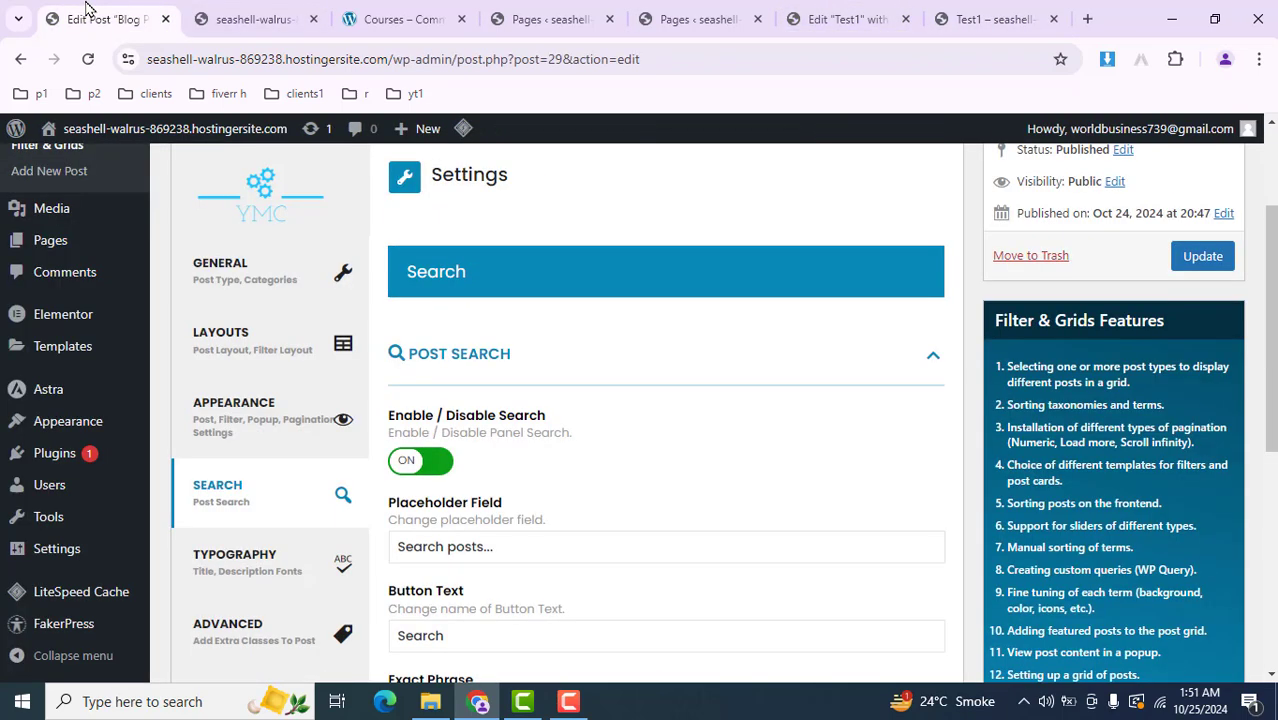
left_click(260, 362)
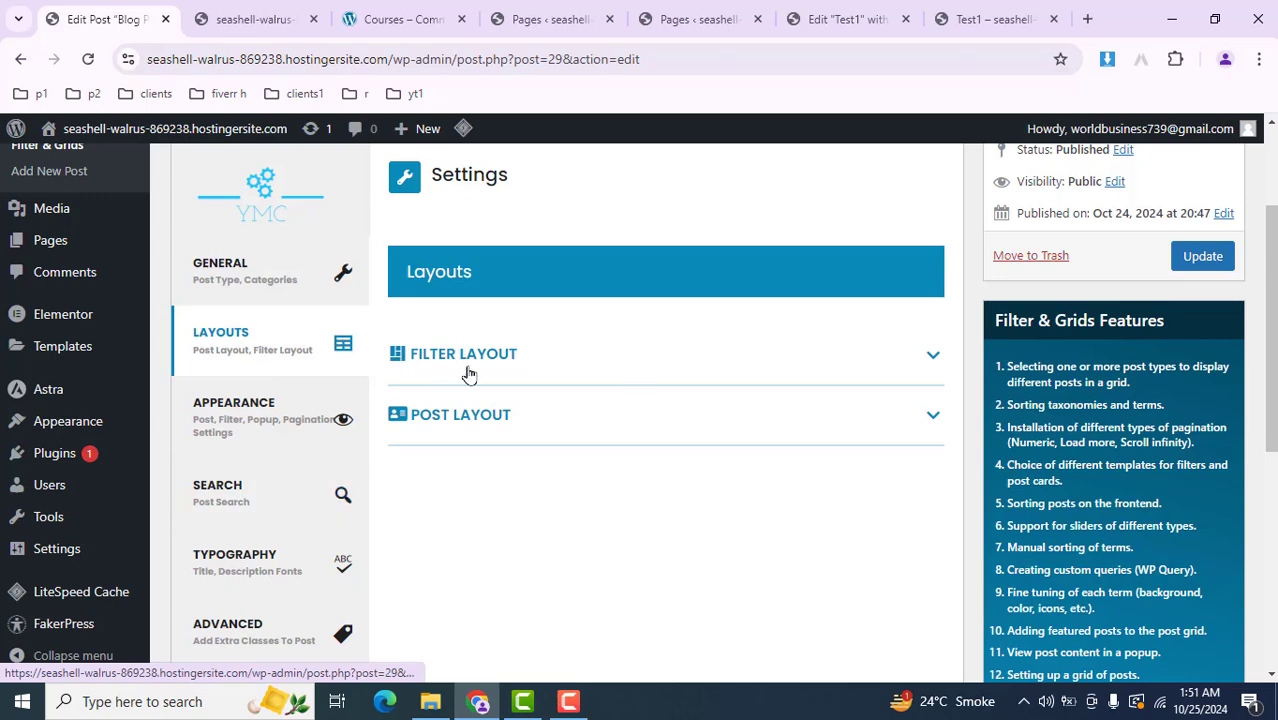
left_click(507, 370)
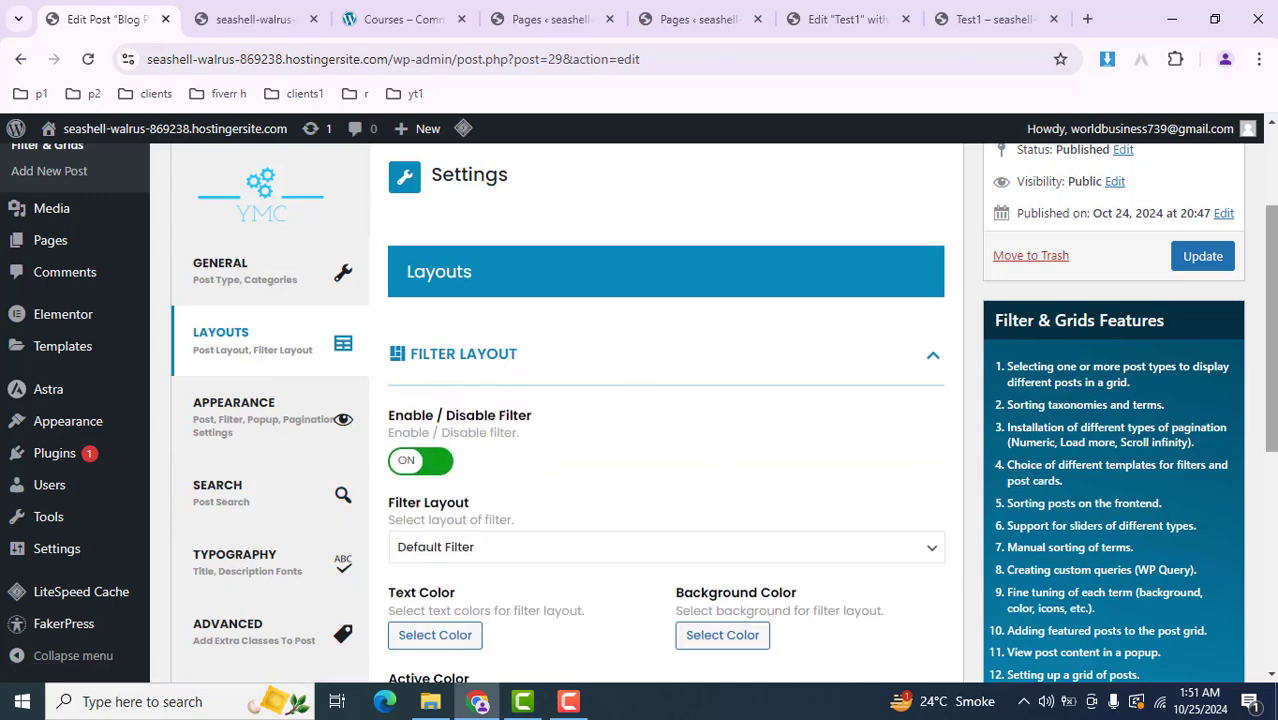
scroll(1200, 355, "down", 1)
left_click(493, 410)
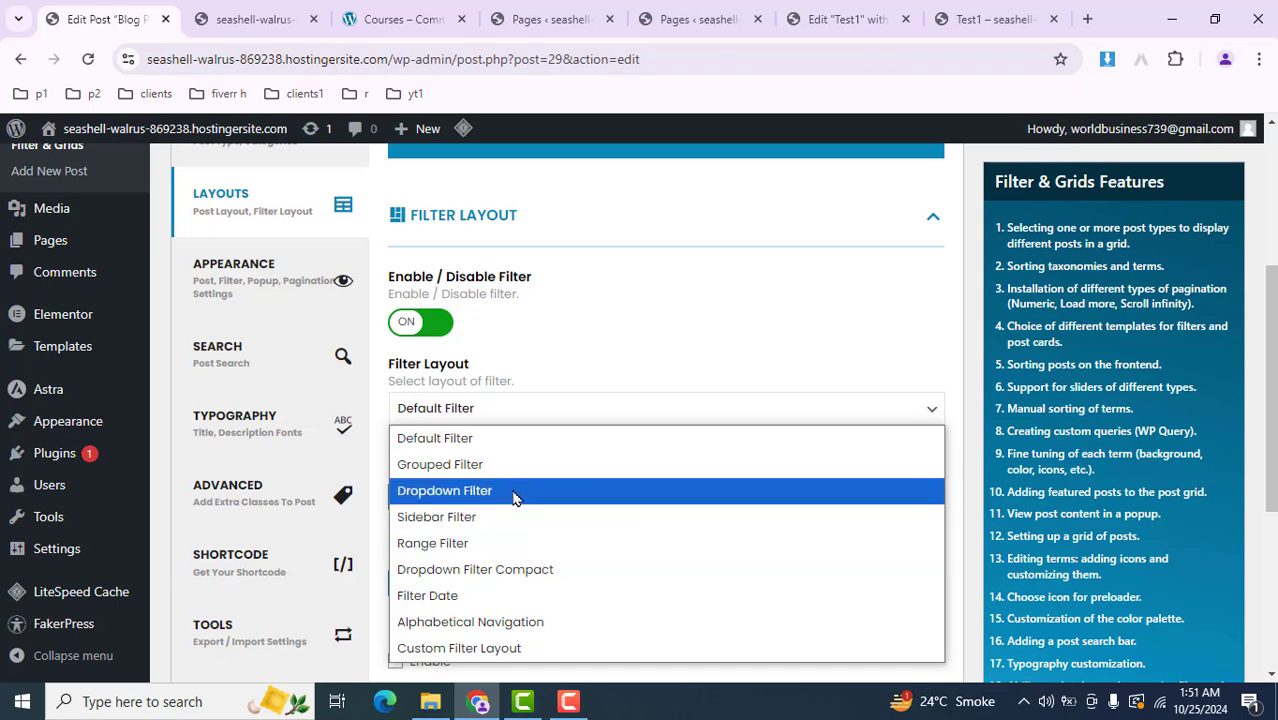
left_click(513, 491)
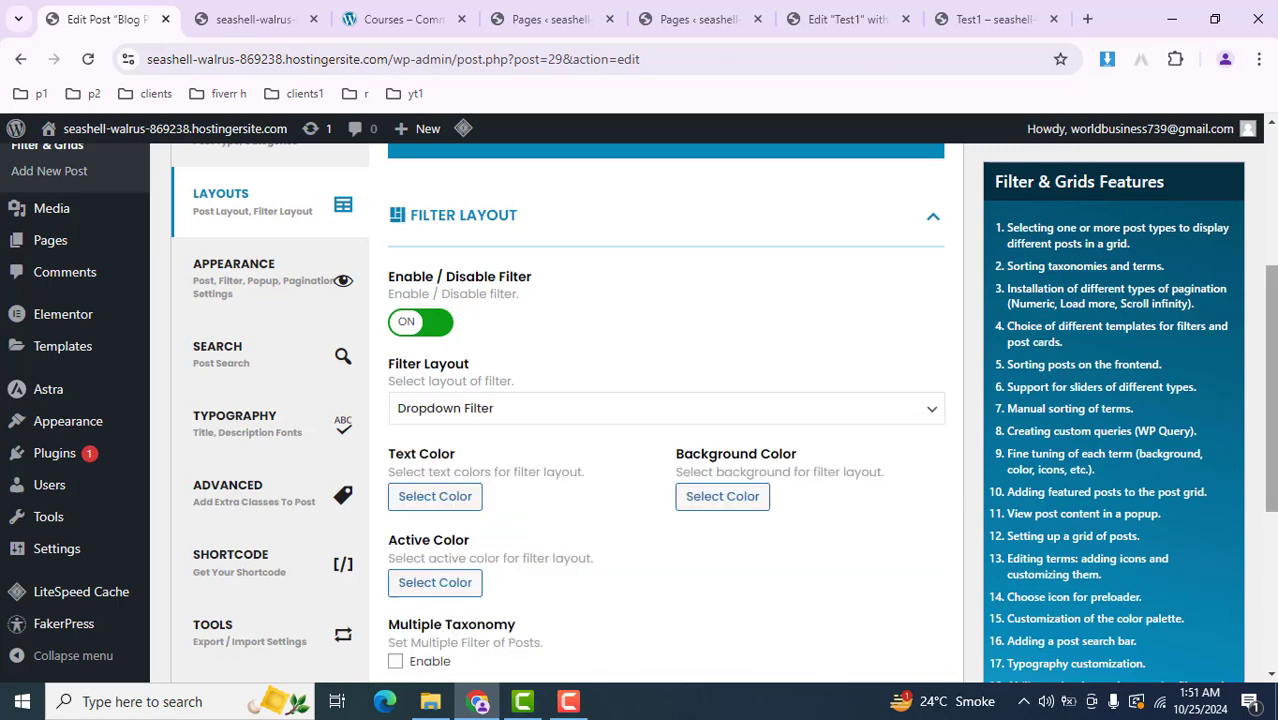
scroll(1204, 322, "up", 2)
left_click(1211, 352)
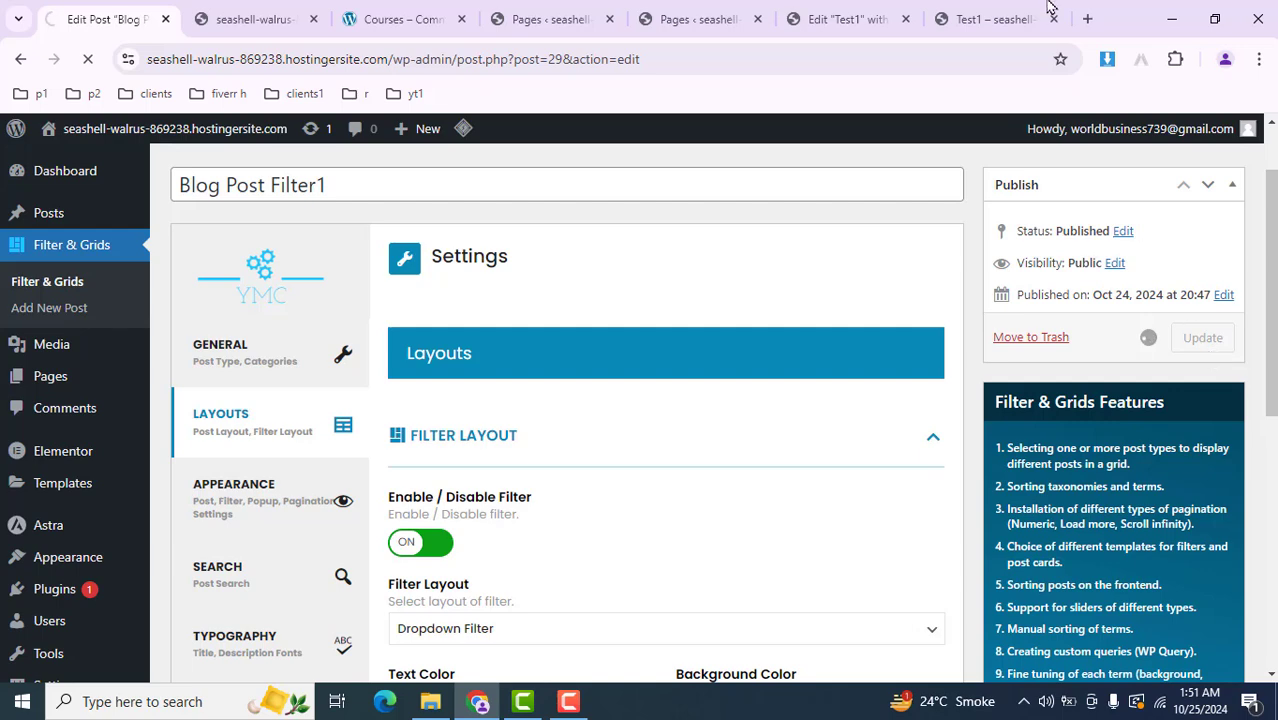
Check the Categories dropdown filter and its options on the live Test1 page and return to the Blog Post Filter1 settings
left_click(992, 18)
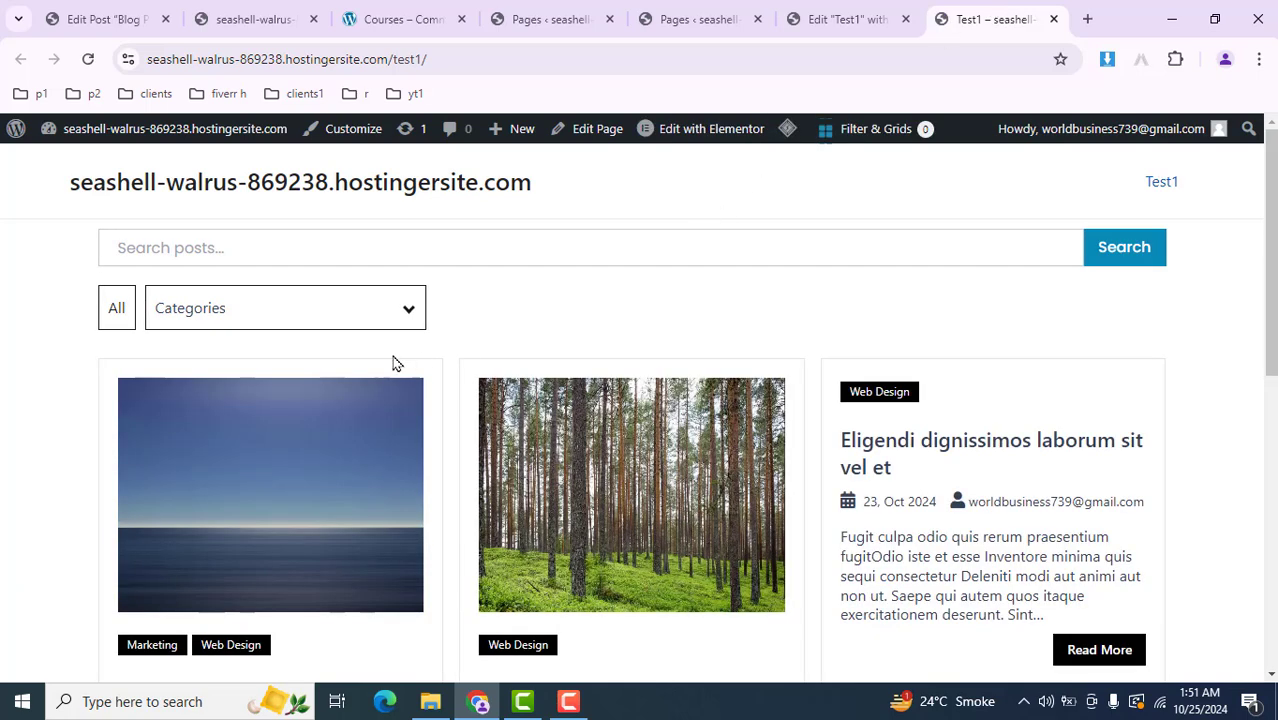
left_click(318, 315)
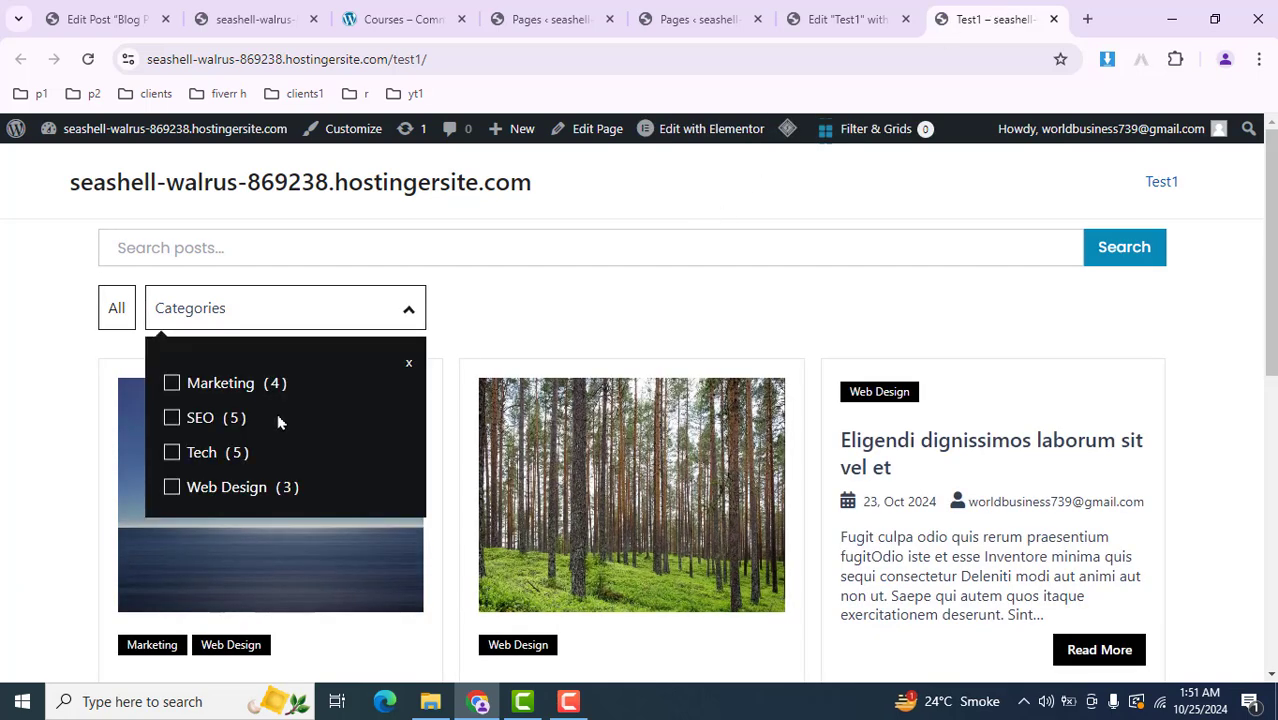
left_click(2, 384)
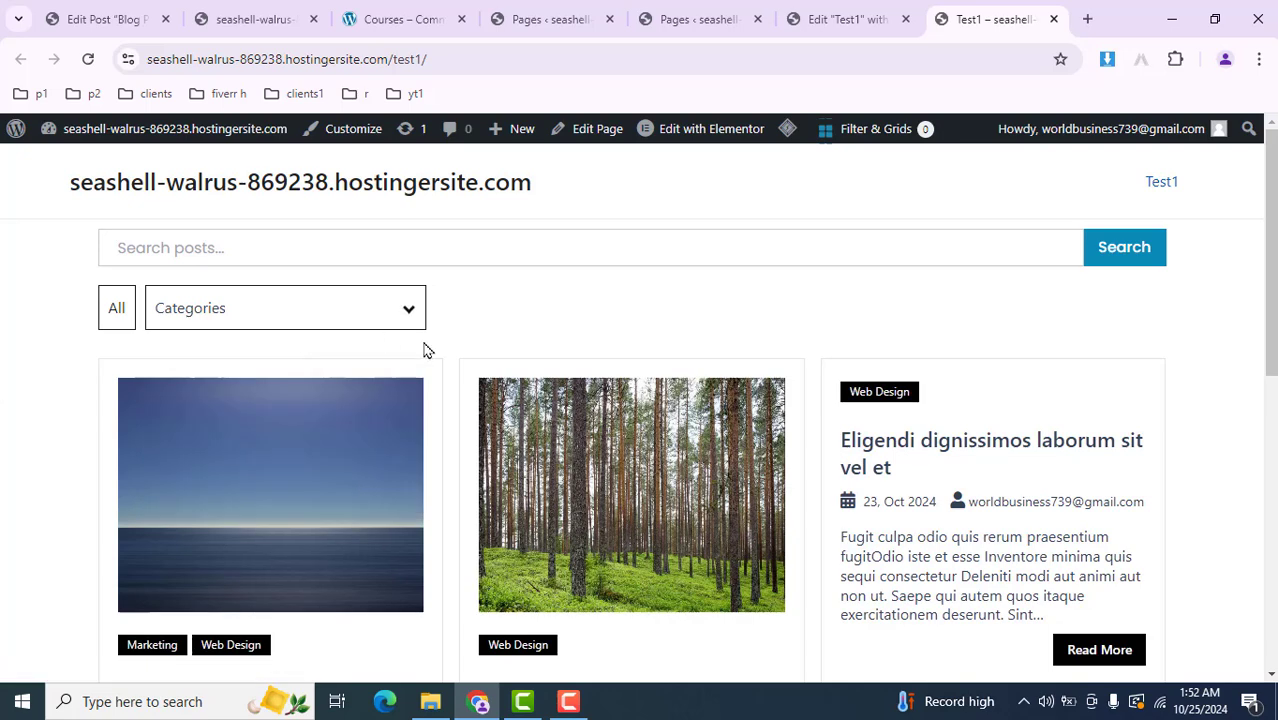
left_click_drag(1272, 212, 1252, 251)
left_click(64, 10)
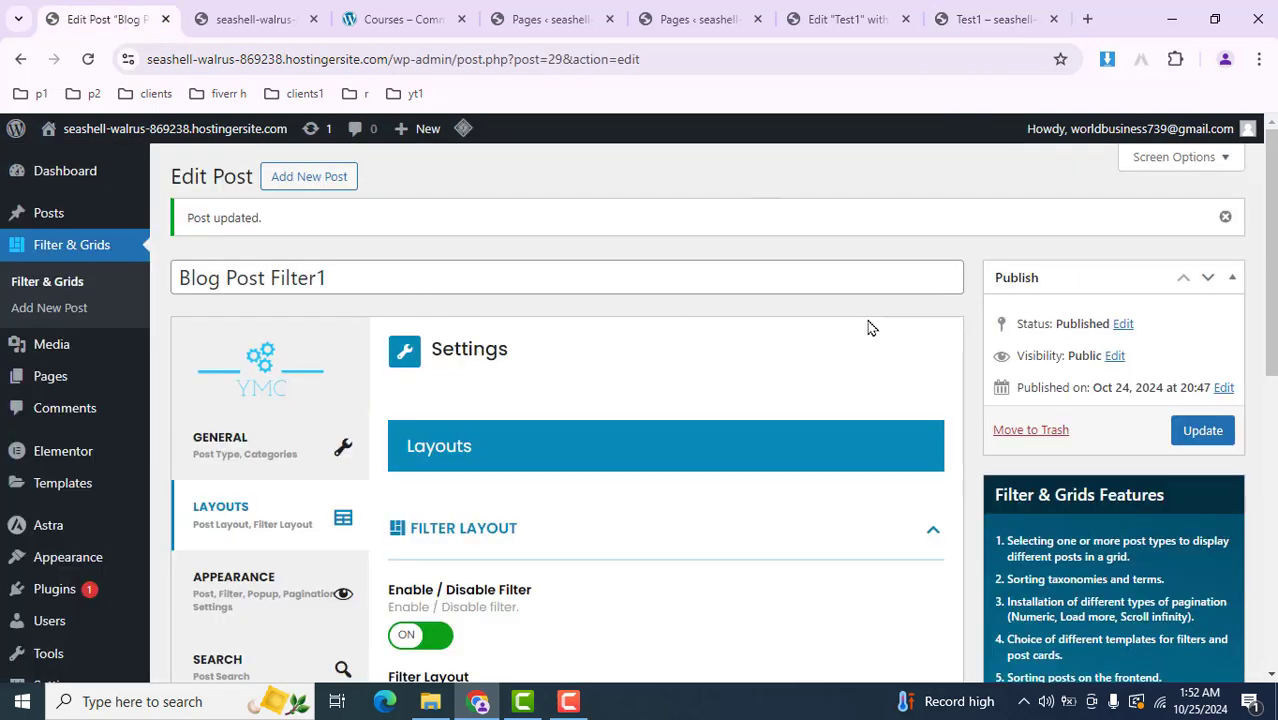
left_click_drag(1271, 240, 1257, 107)
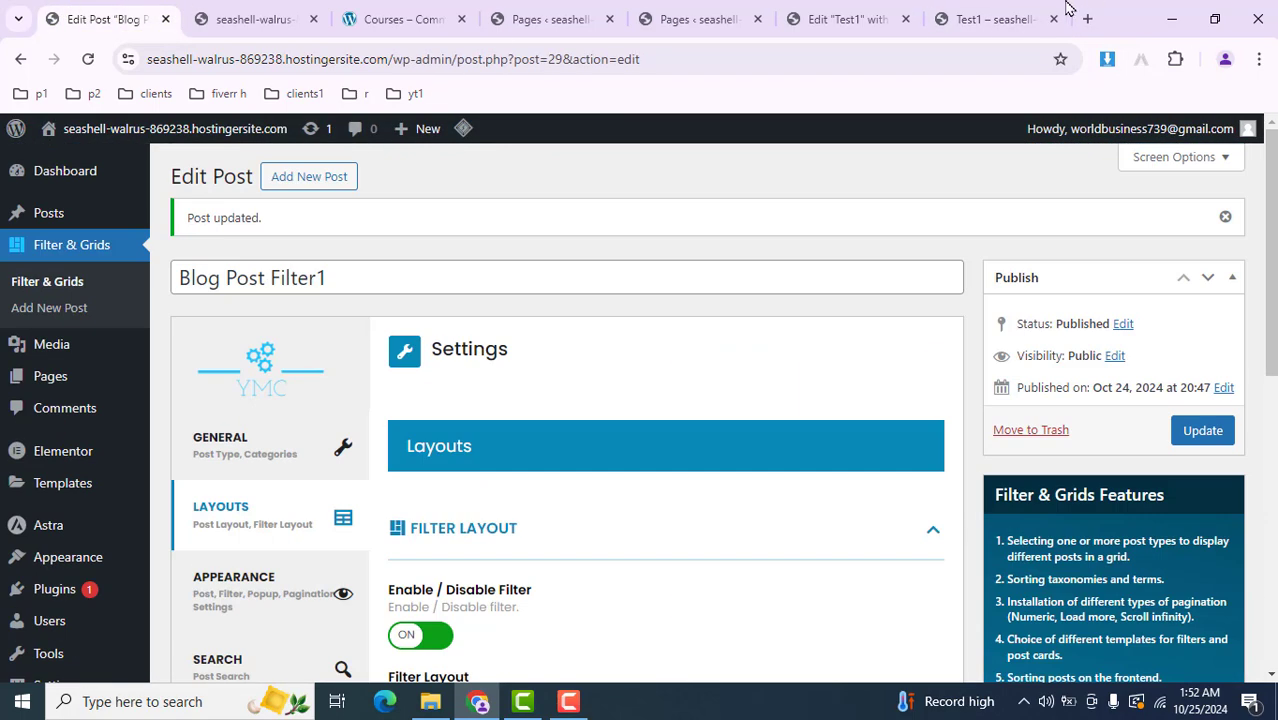